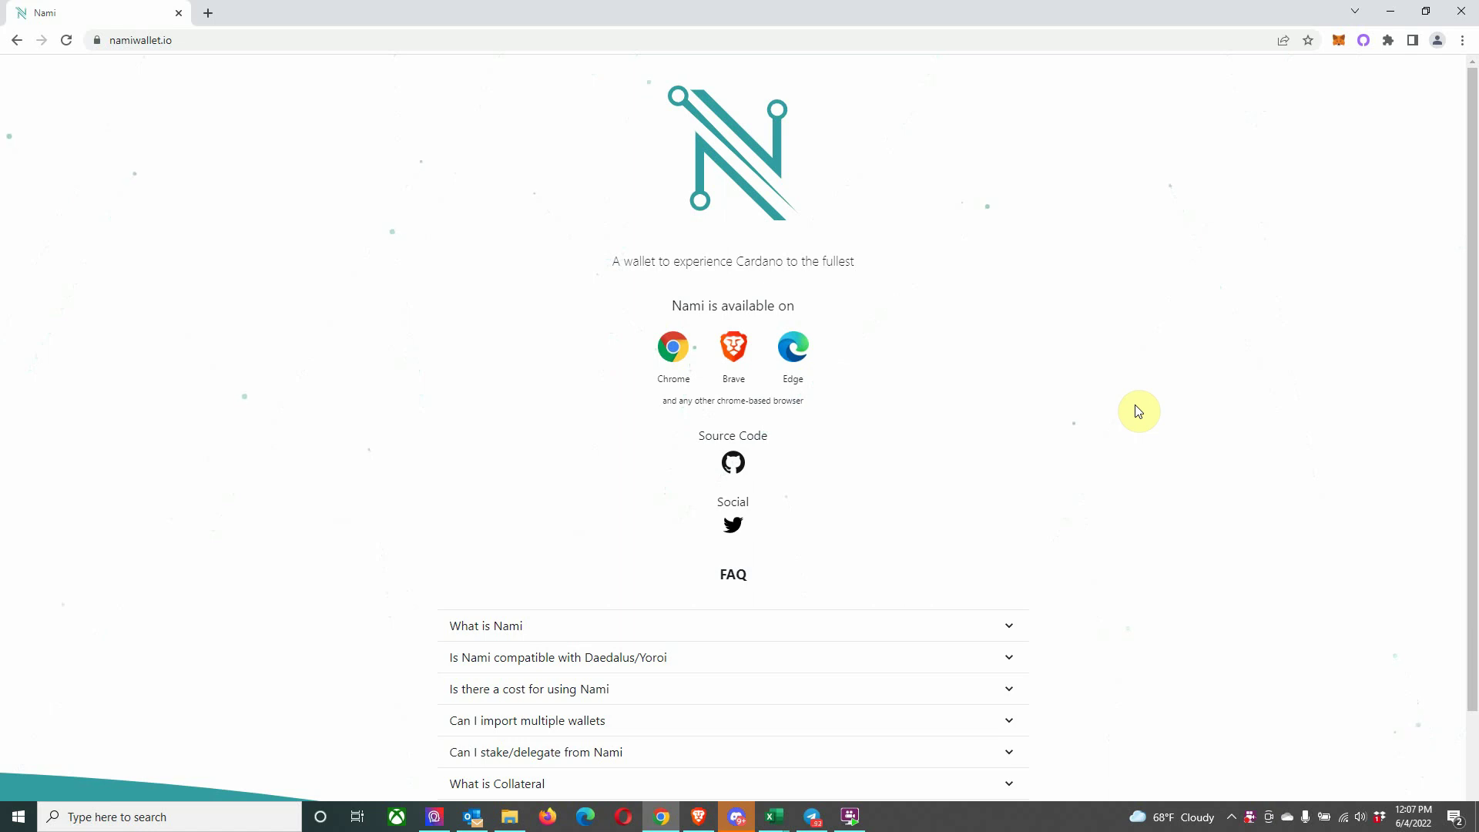
- Expand the 'What is Nami' FAQ answer, then scroll the namiwallet.io page and return to the top
{"action": "scroll", "coordinate": [1138, 411], "scroll_direction": "down", "scroll_amount": 2}
{"action": "left_click", "coordinate": [784, 510]}
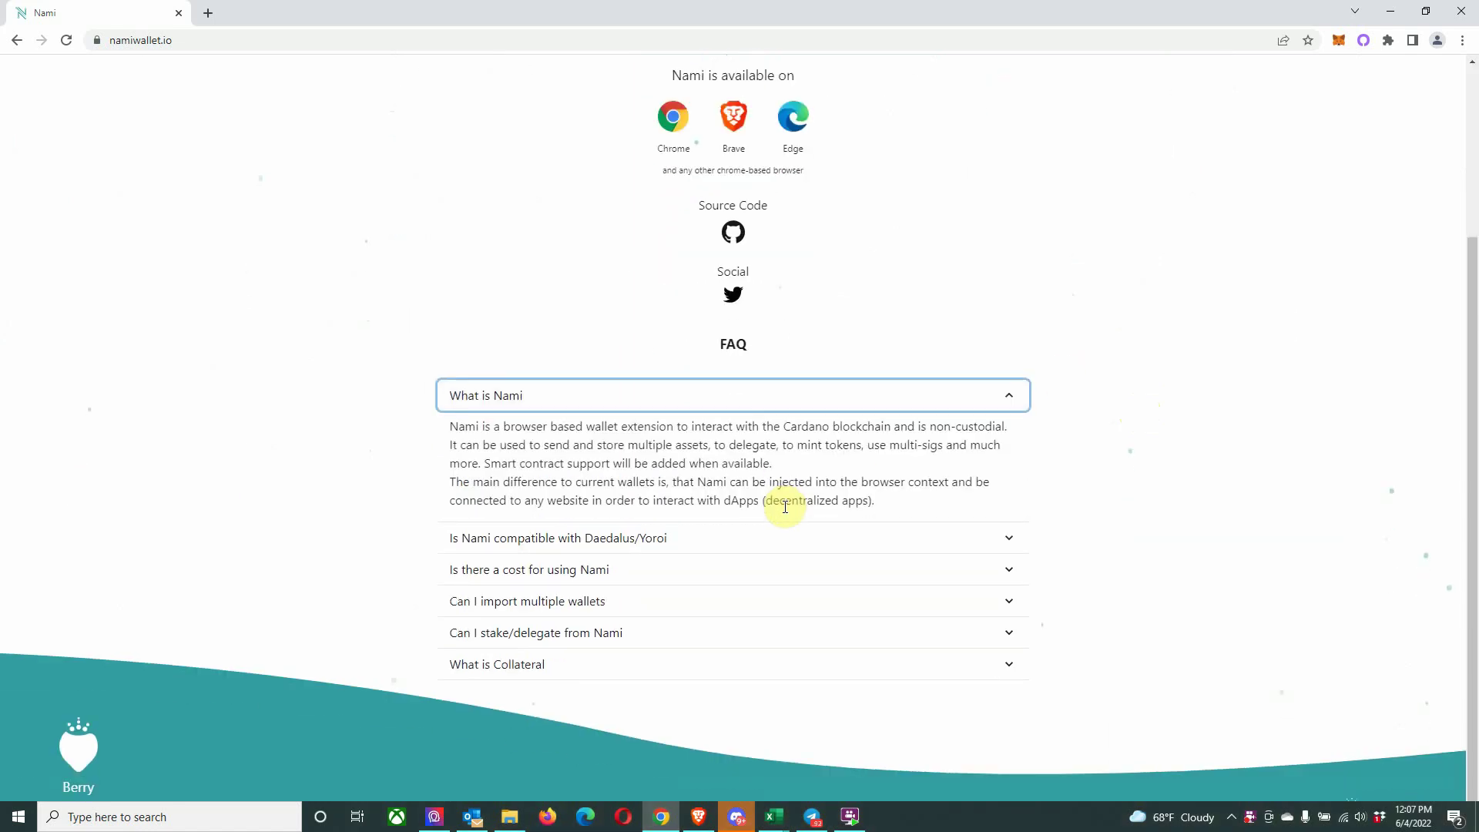
{"action": "scroll", "coordinate": [1063, 354], "scroll_direction": "up", "scroll_amount": 3}
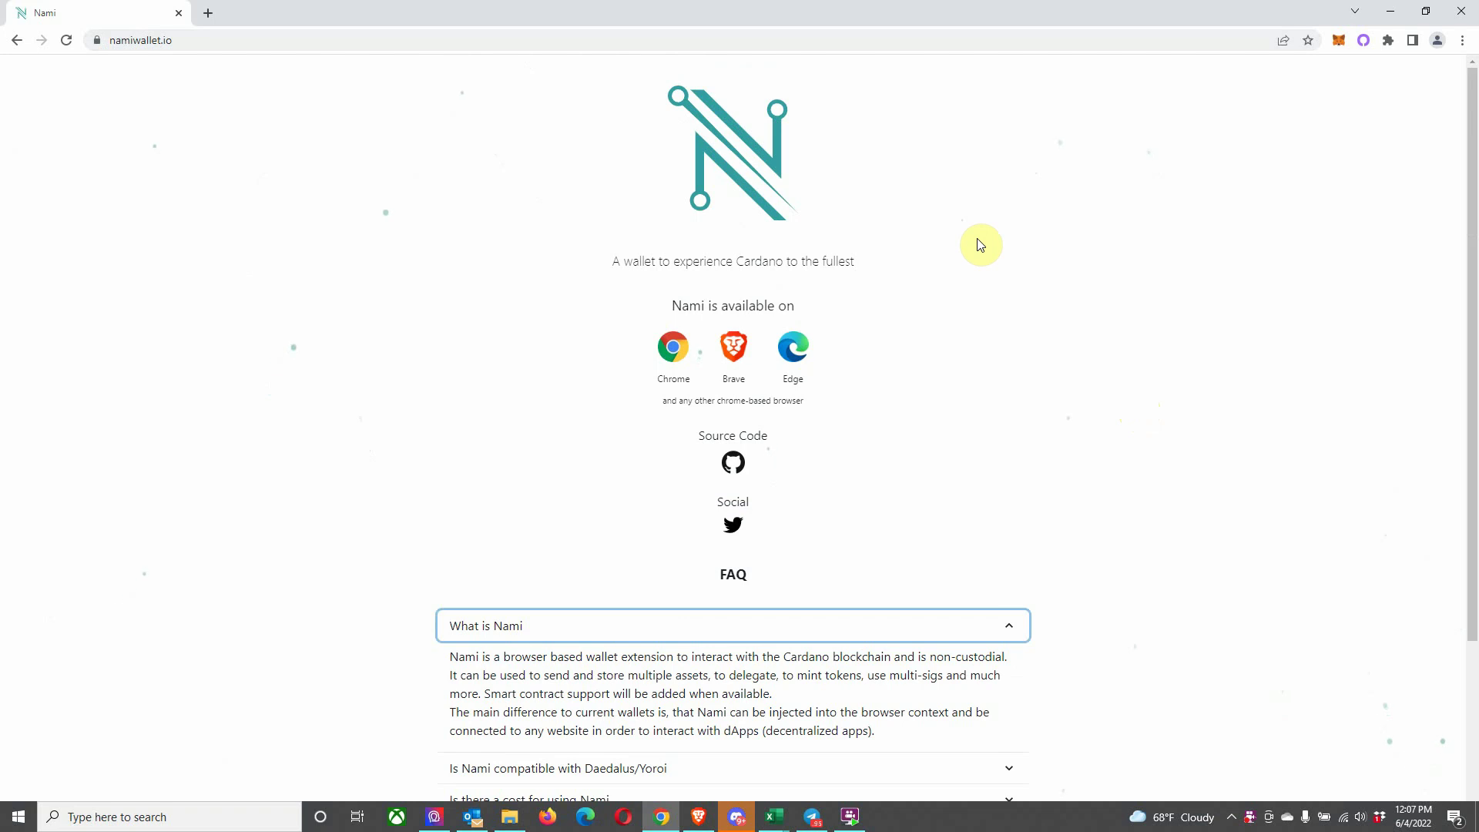
{"action": "scroll", "coordinate": [980, 245], "scroll_direction": "down", "scroll_amount": 1}
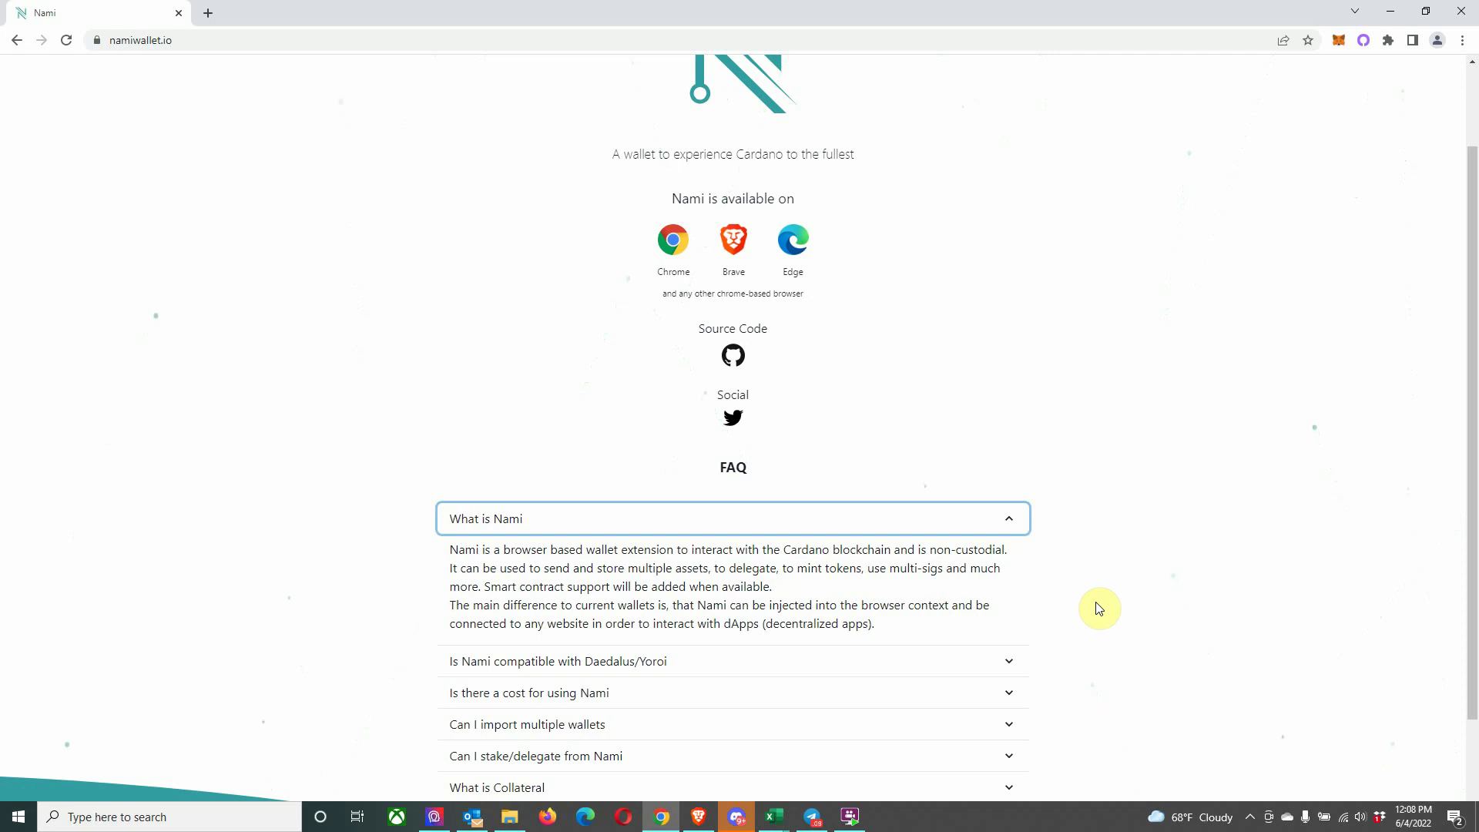
{"action": "scroll", "coordinate": [1099, 608], "scroll_direction": "down", "scroll_amount": 3}
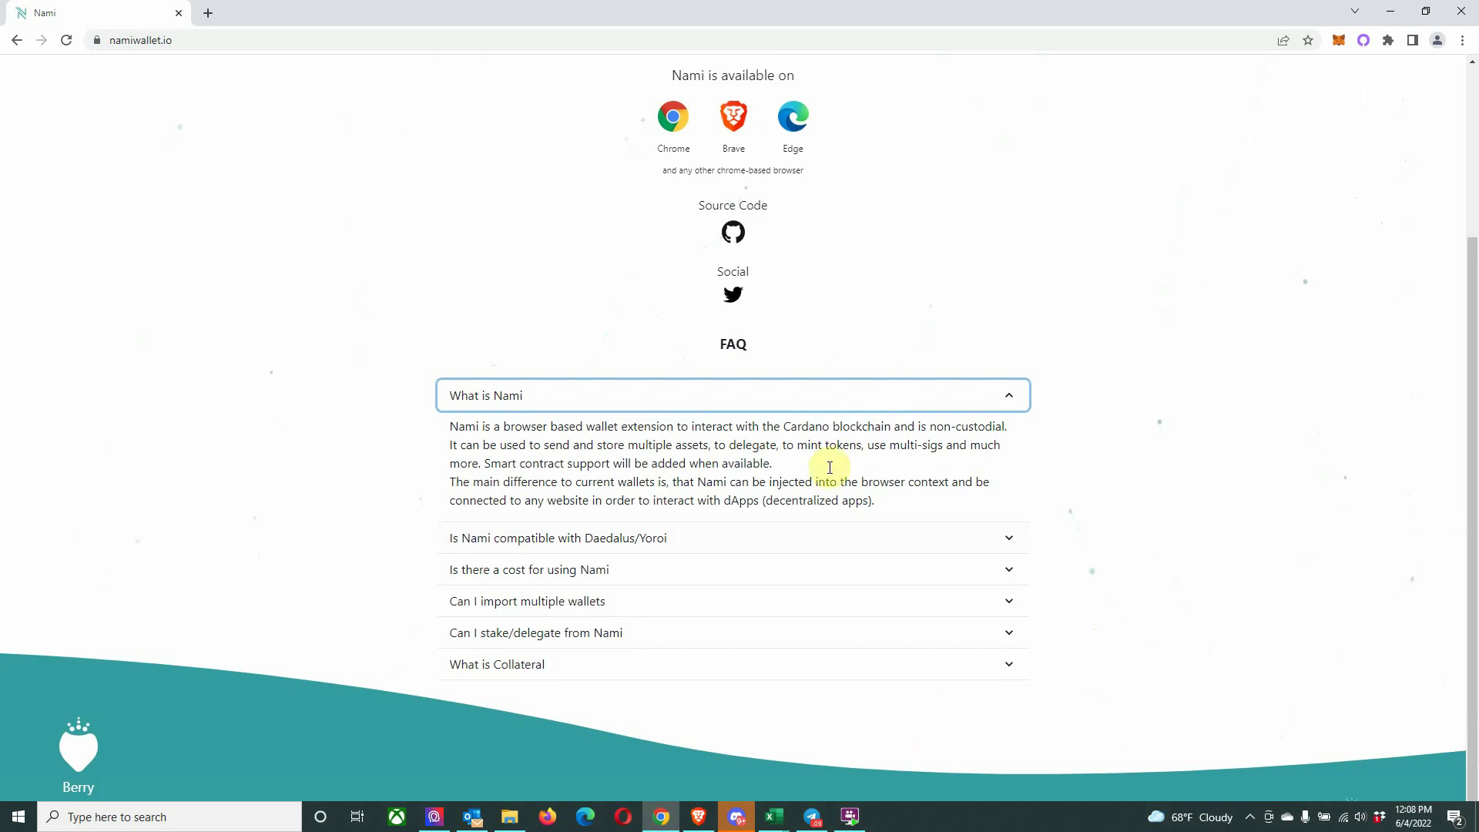
{"action": "scroll", "coordinate": [1115, 552], "scroll_direction": "up", "scroll_amount": 1}
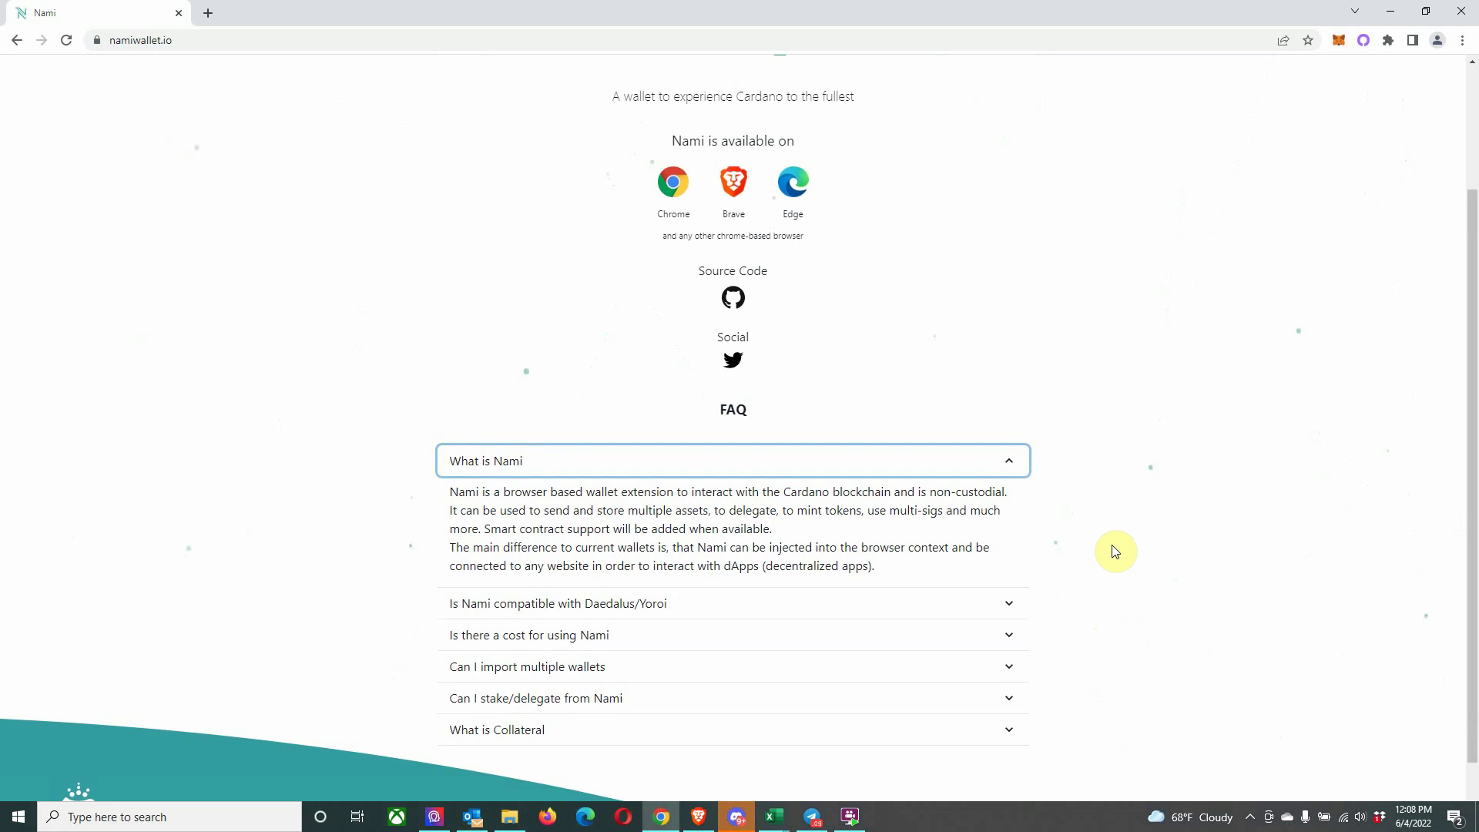
{"action": "scroll", "coordinate": [1115, 551], "scroll_direction": "up", "scroll_amount": 2}
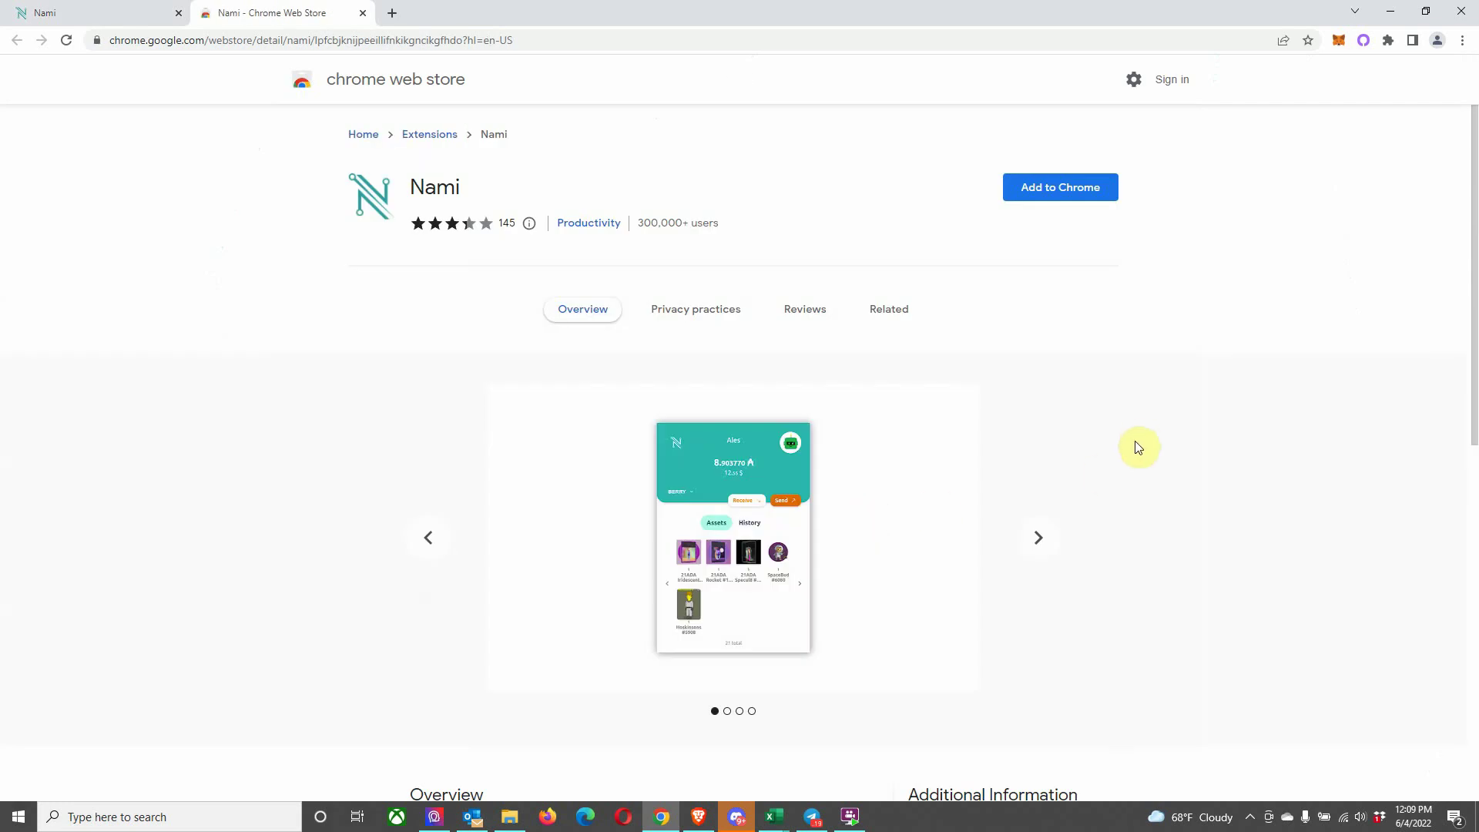
- Add the Nami extension to Chrome from its Web Store listing
{"action": "left_click", "coordinate": [1075, 188]}
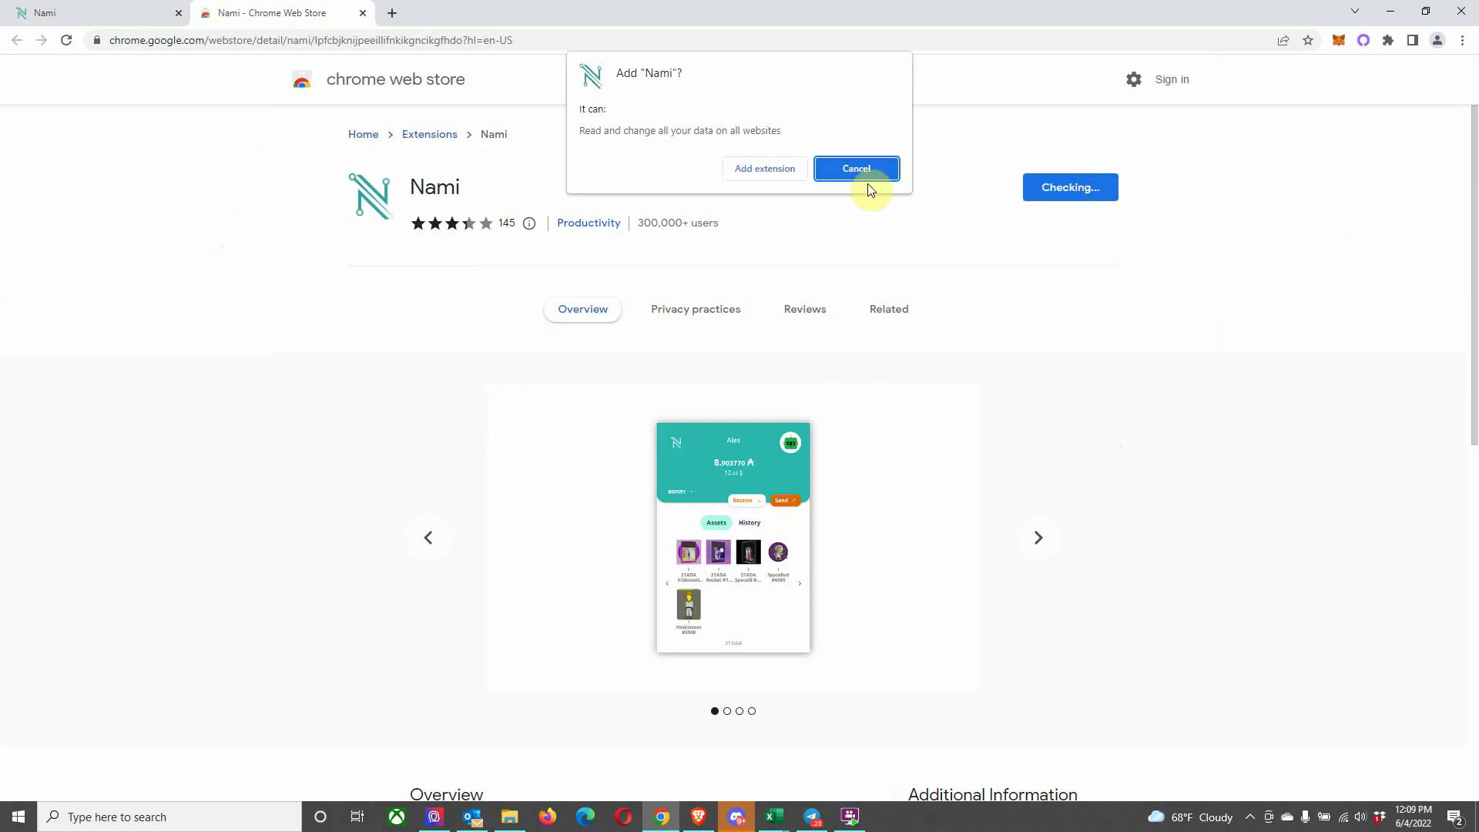
{"action": "left_click", "coordinate": [776, 171]}
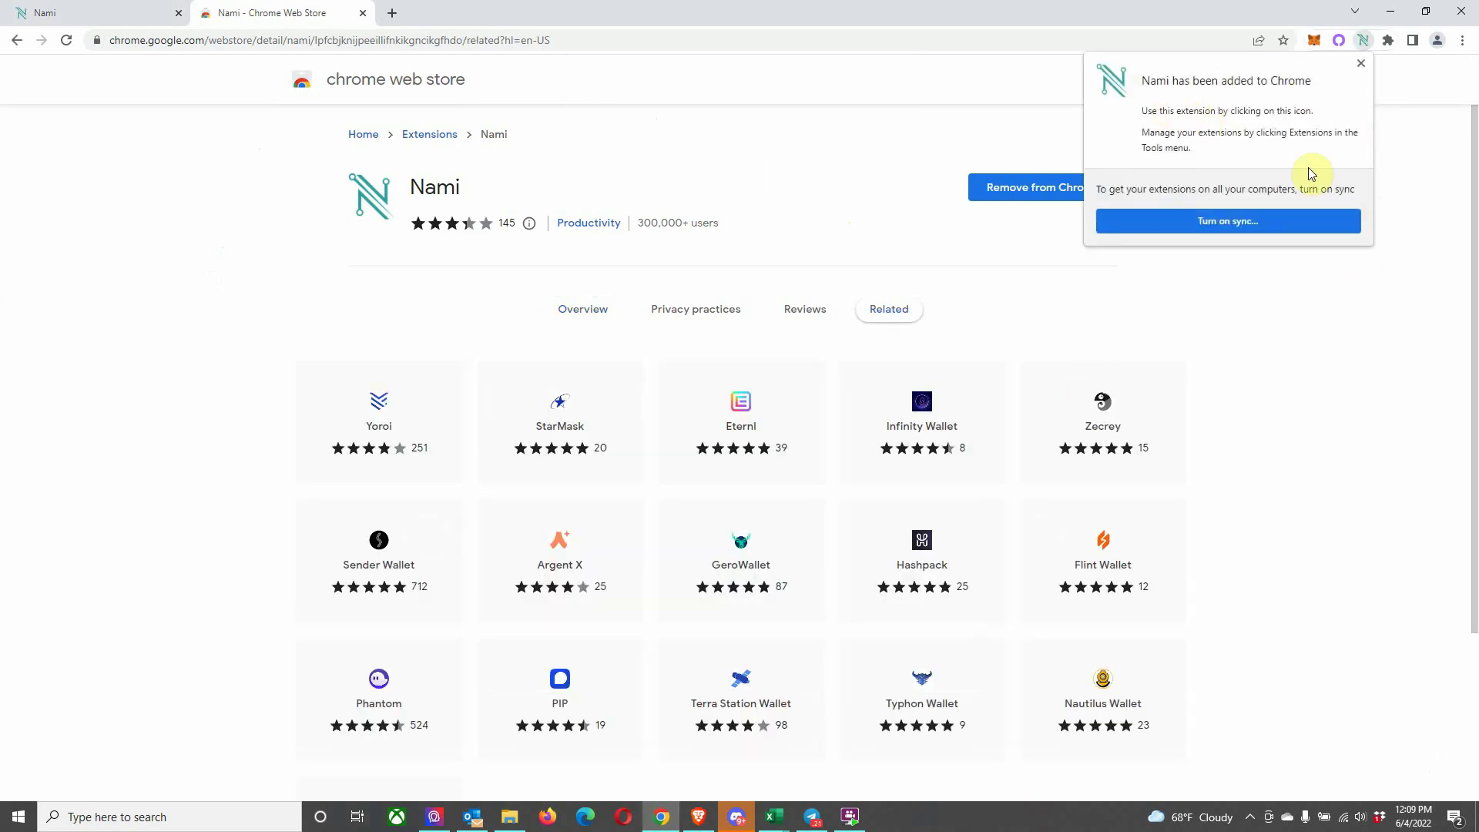
- Pin Nami to the Chrome toolbar and bring up its Welcome screen
{"action": "left_click", "coordinate": [1361, 63]}
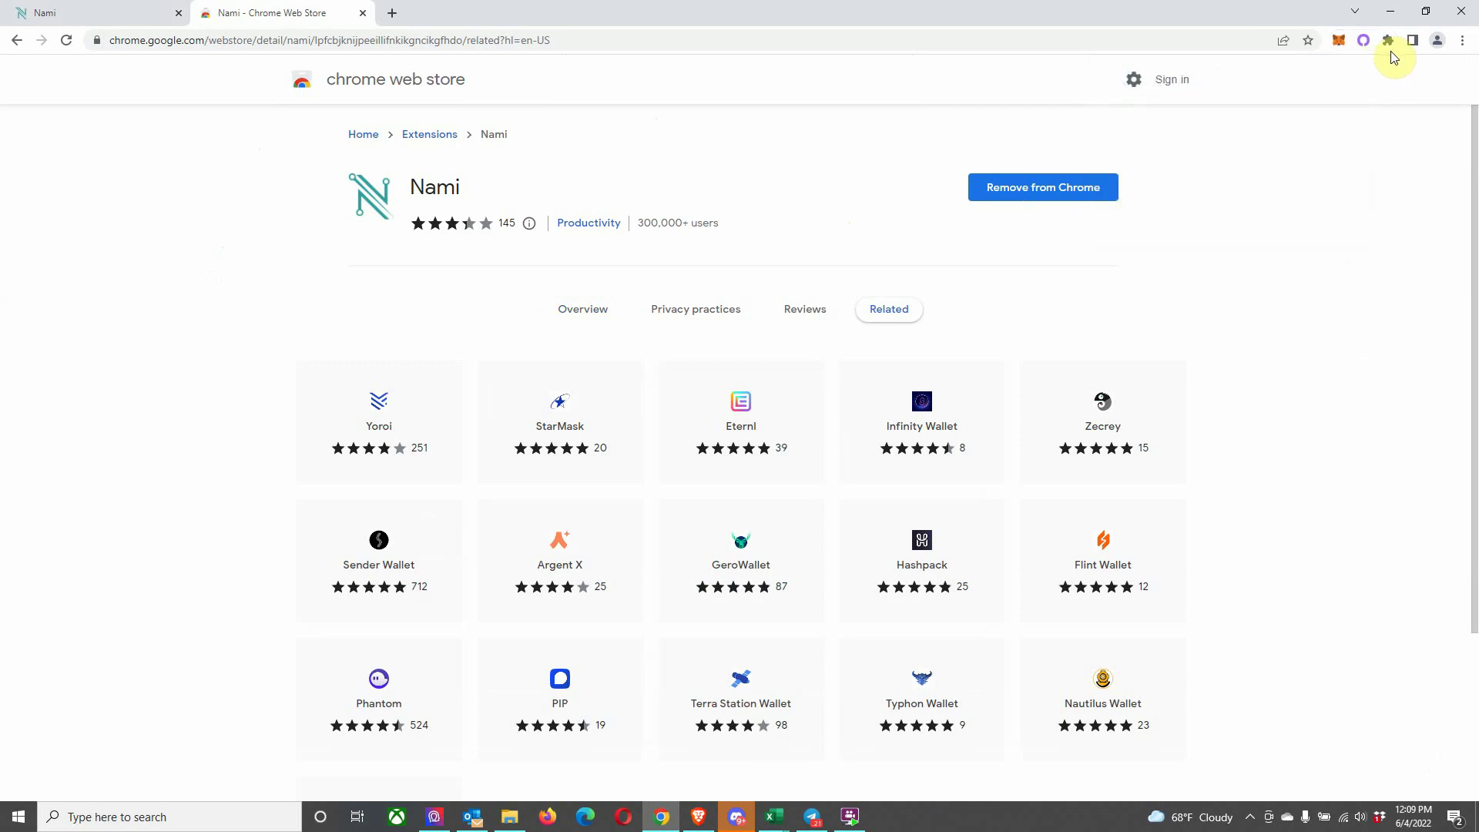
{"action": "left_click", "coordinate": [1390, 42]}
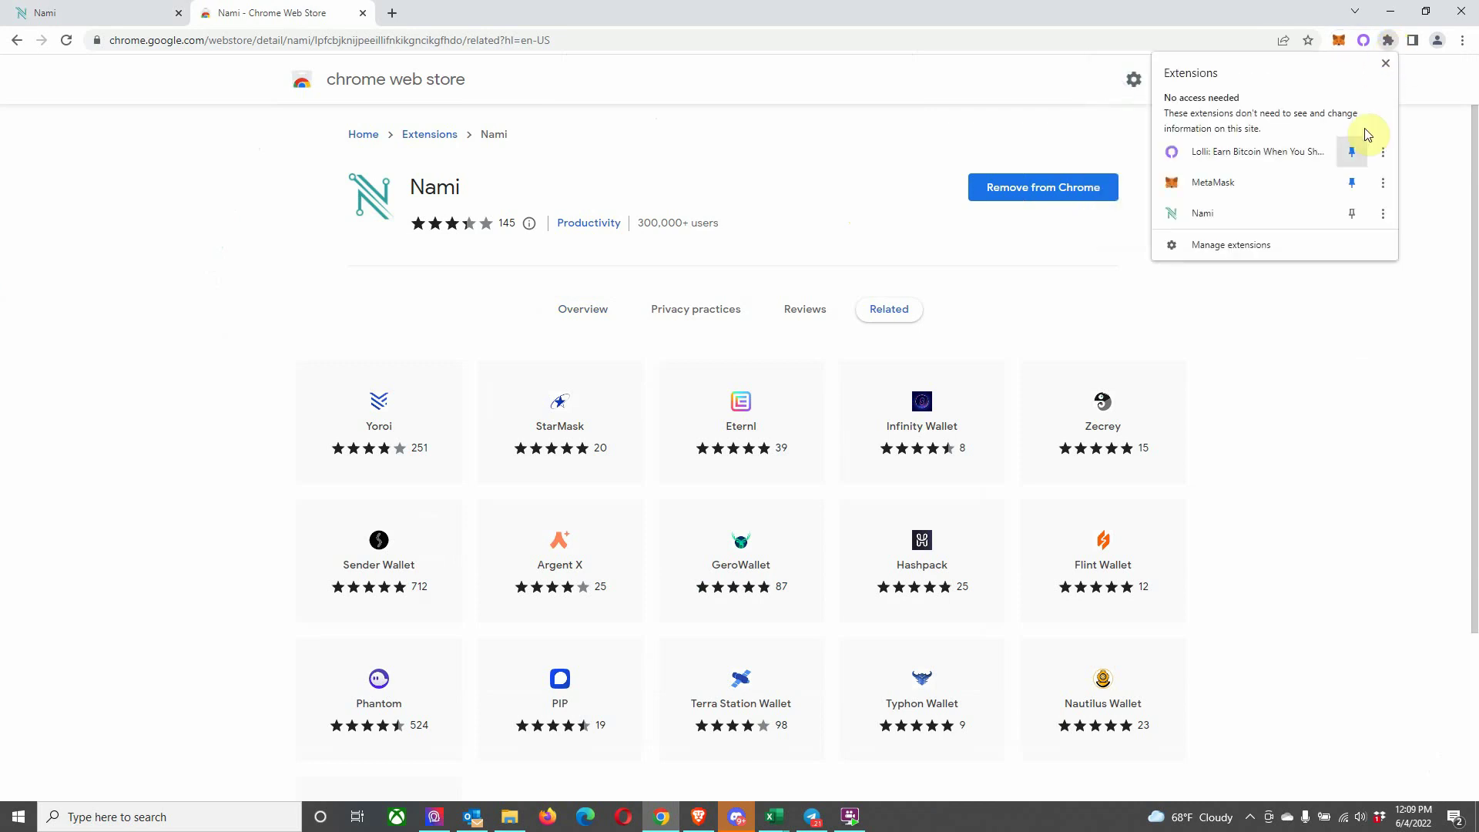
{"action": "left_click", "coordinate": [1353, 214]}
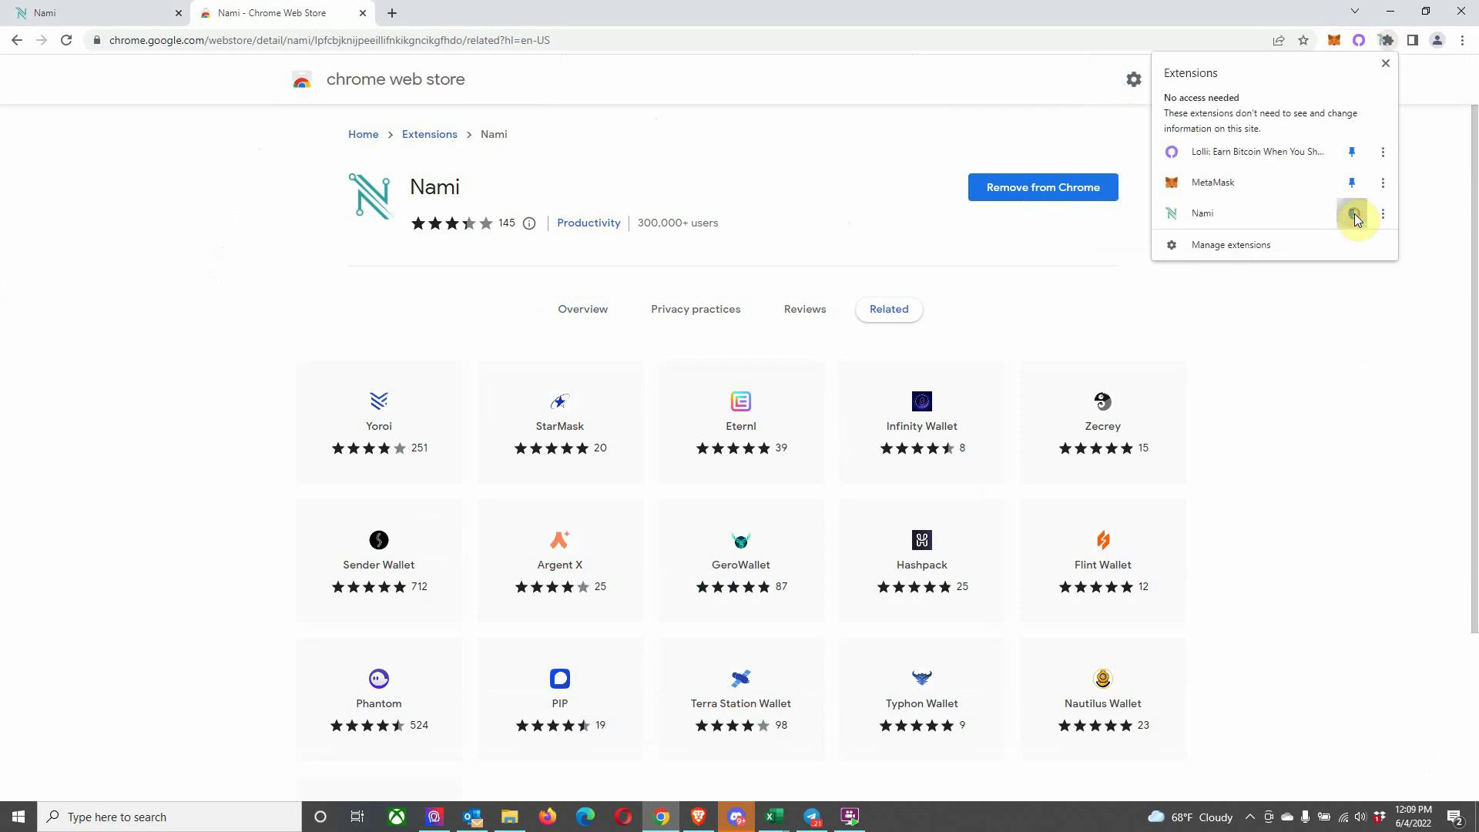
{"action": "left_click", "coordinate": [1431, 85]}
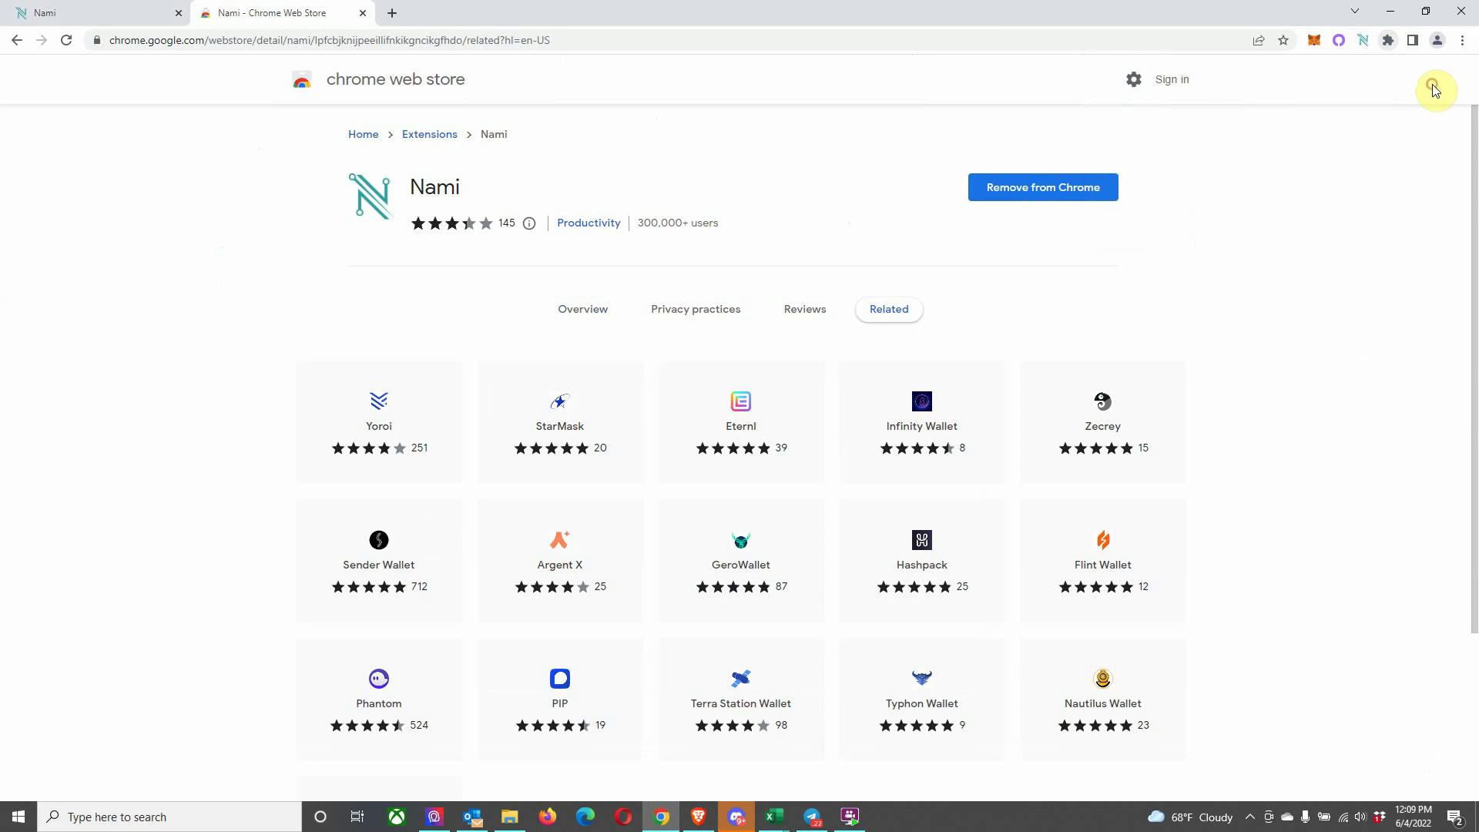
{"action": "left_click", "coordinate": [1365, 41]}
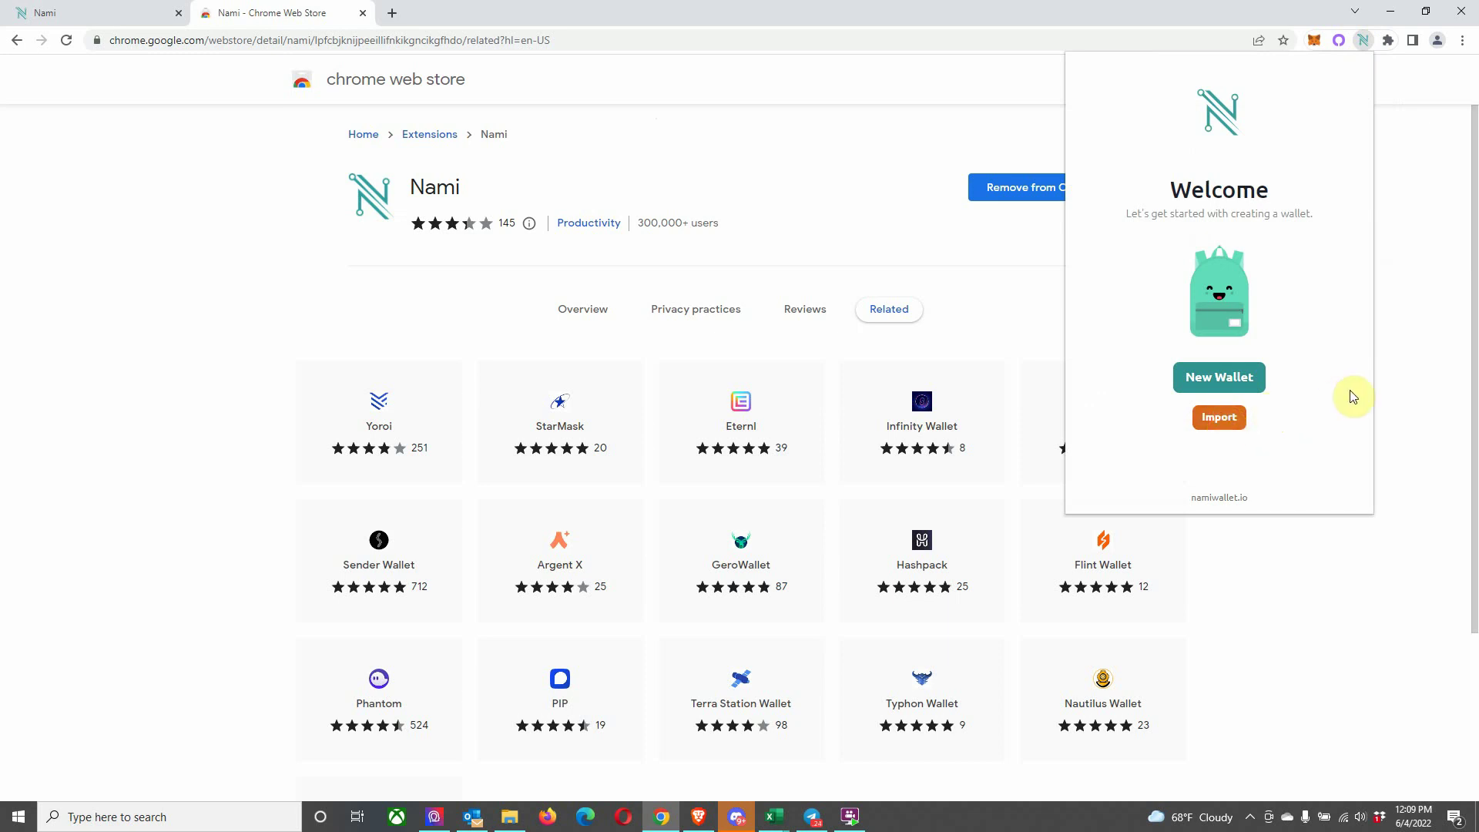
- Start a new wallet, accept the terms of use, and generate the 24-word seed phrase
{"action": "left_click", "coordinate": [1235, 379]}
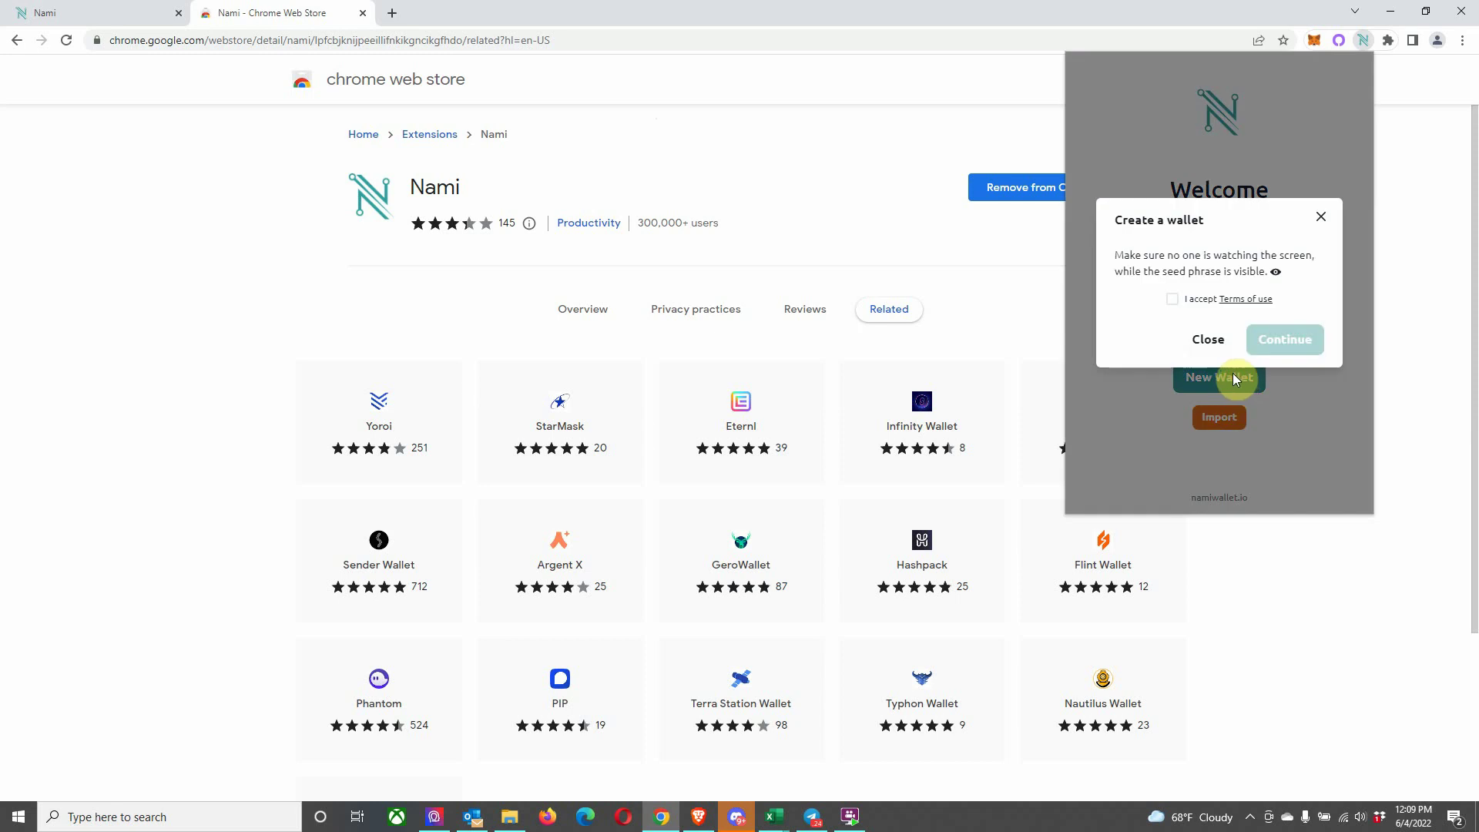
{"action": "left_click", "coordinate": [1171, 299]}
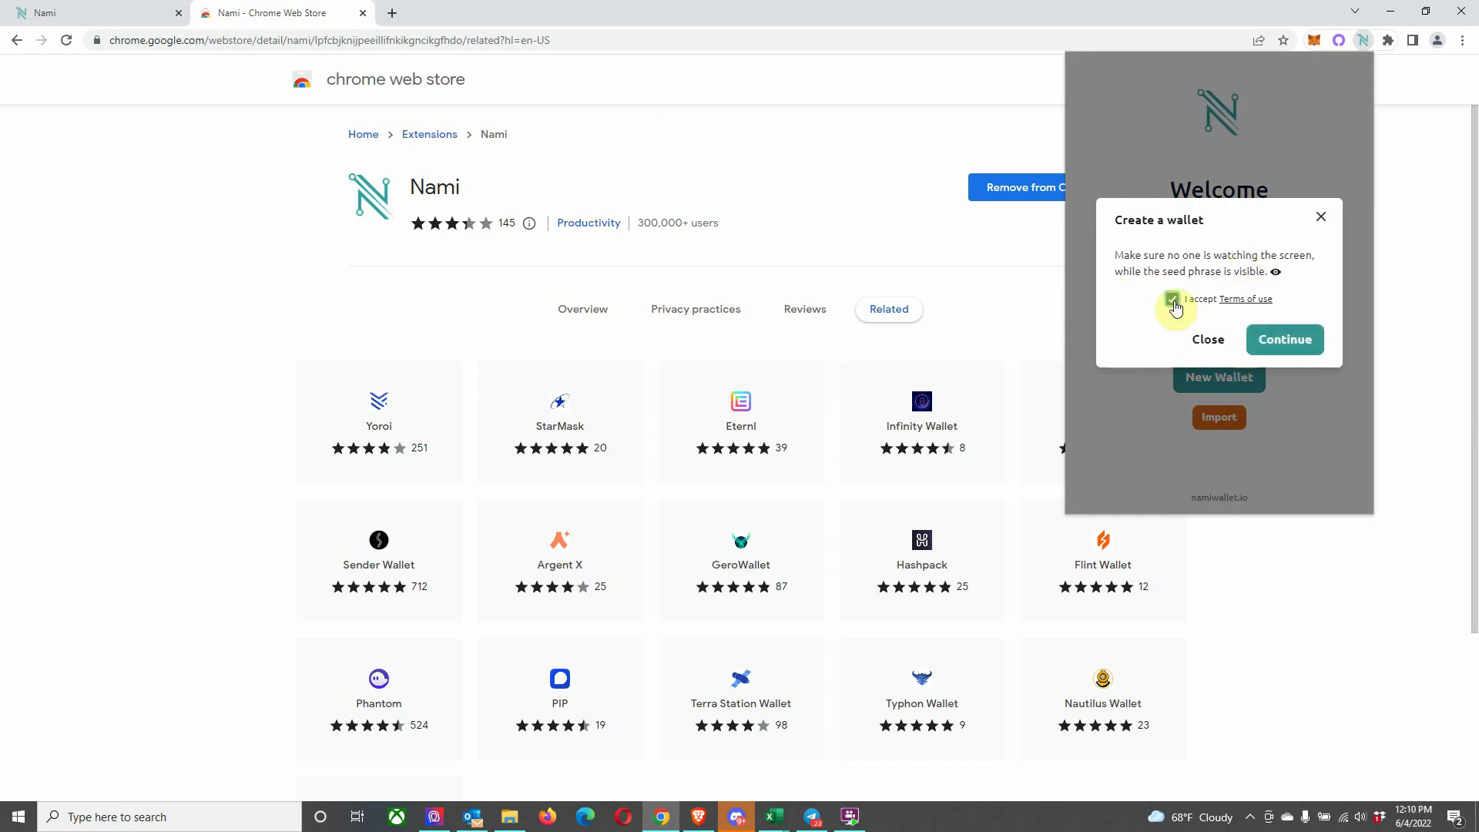
{"action": "left_click", "coordinate": [1292, 342]}
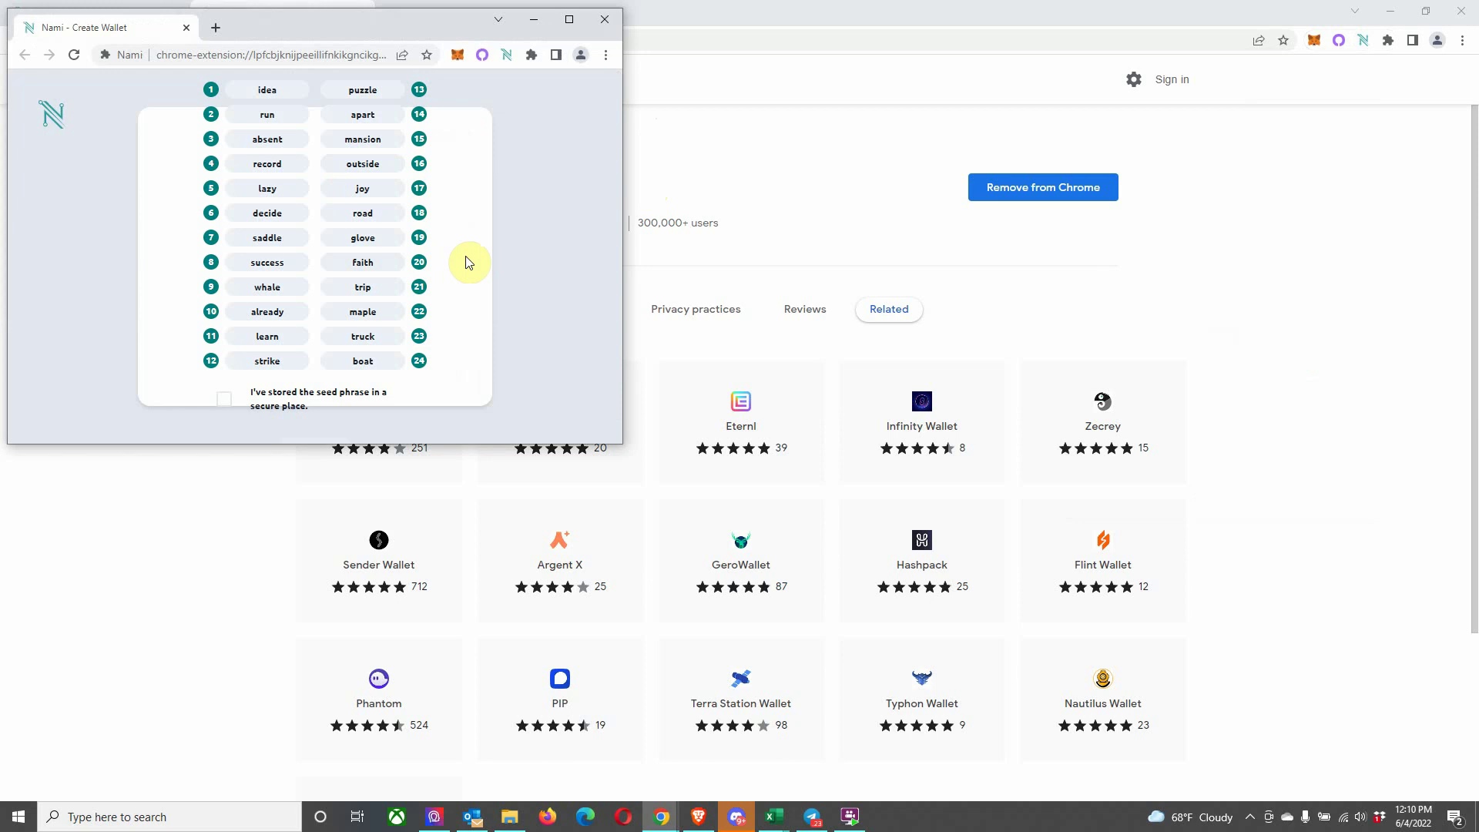
- Scroll through the generated seed phrase page
{"action": "scroll", "coordinate": [467, 263], "scroll_direction": "down", "scroll_amount": 2}
{"action": "scroll", "coordinate": [468, 262], "scroll_direction": "up", "scroll_amount": 2}
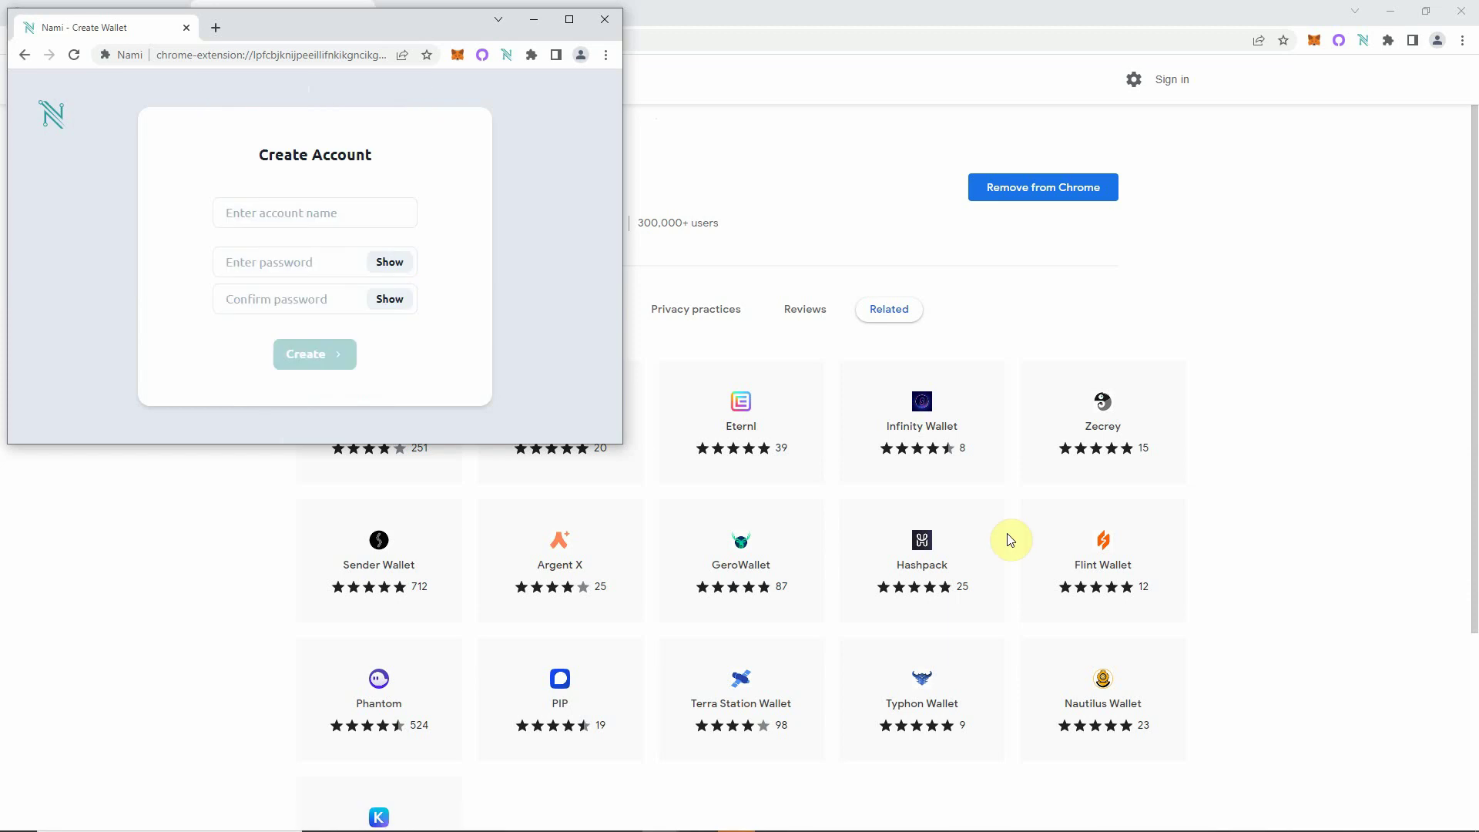
- Create the account 'test nami wallet' with a confirmed password and close the setup window
{"action": "left_click", "coordinate": [294, 210]}
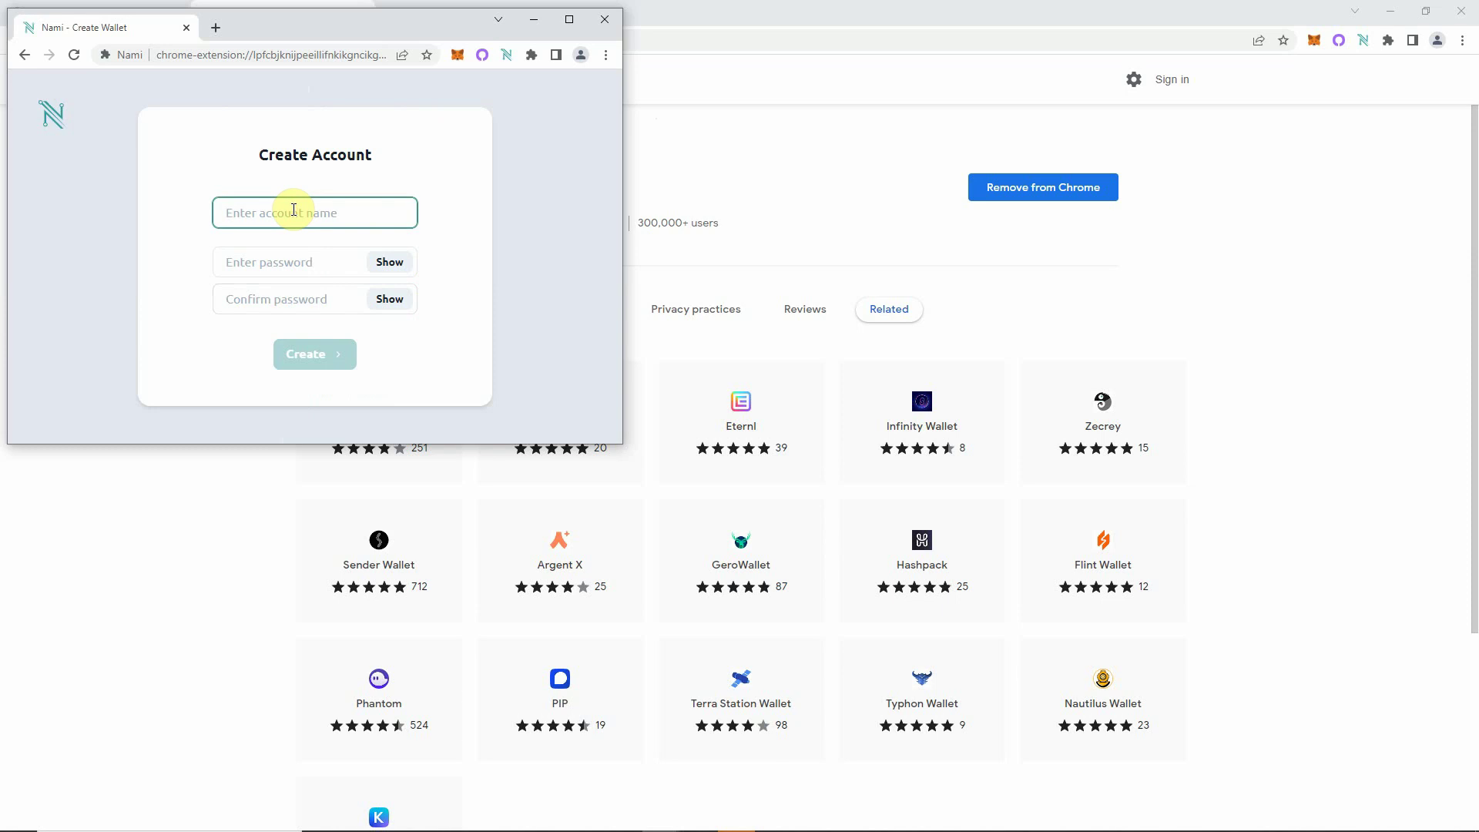
{"action": "type", "text": "test nami wallet"}
{"action": "key", "text": "Tab"}
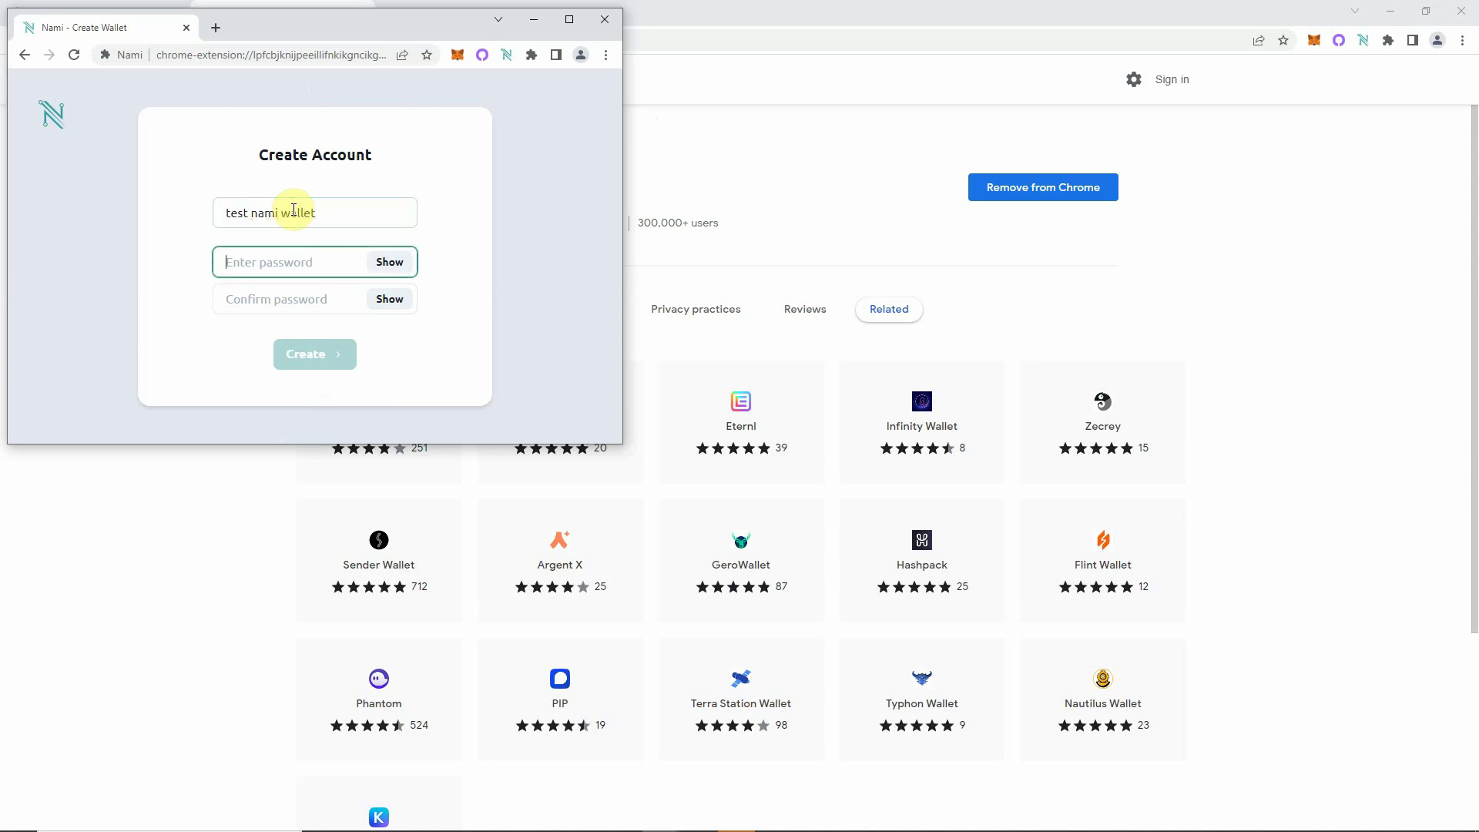
{"action": "type", "text": "•••••••"}
{"action": "key", "text": "Tab"}
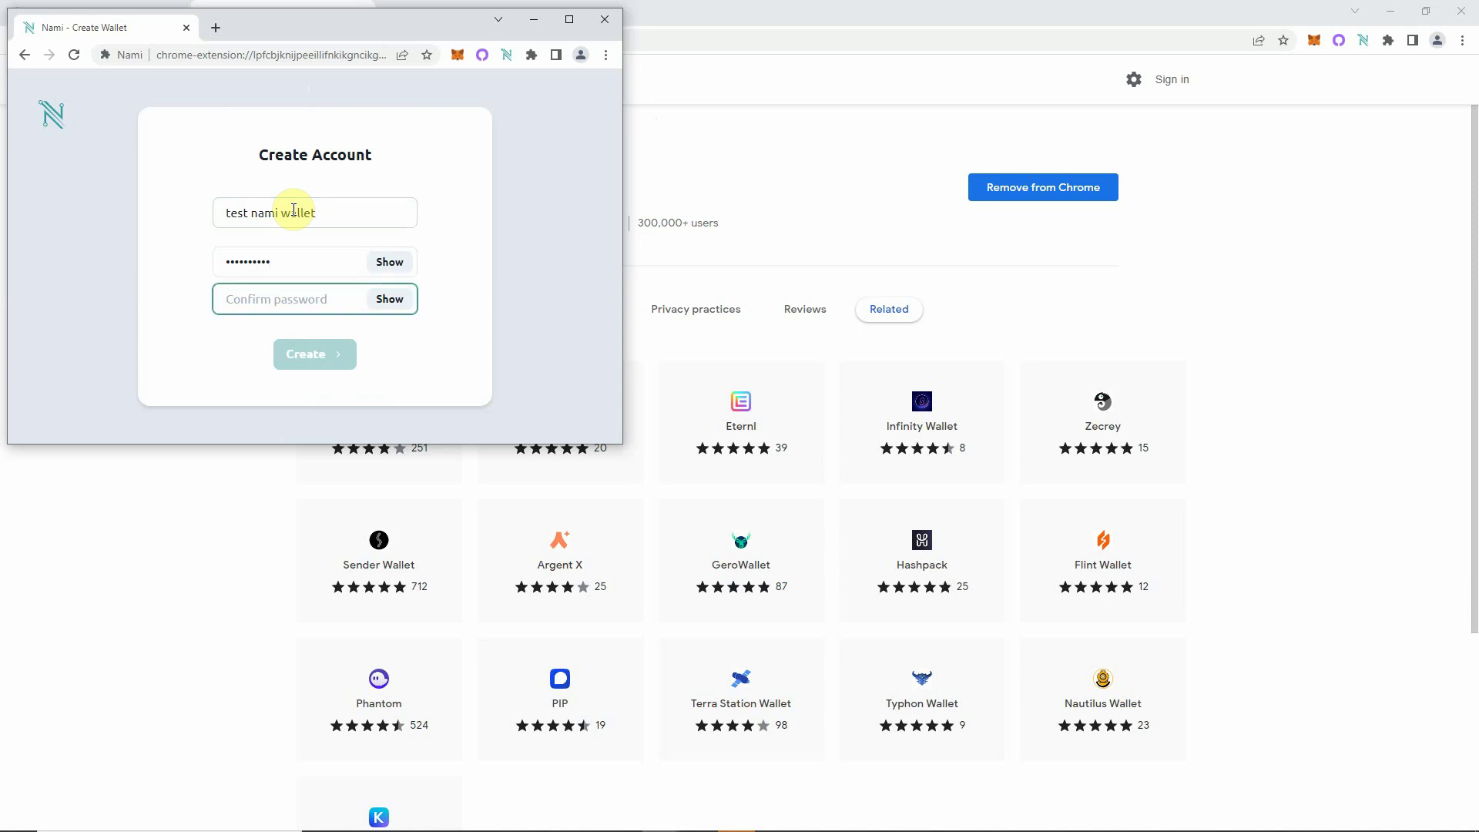
{"action": "type", "text": "••••••••"}
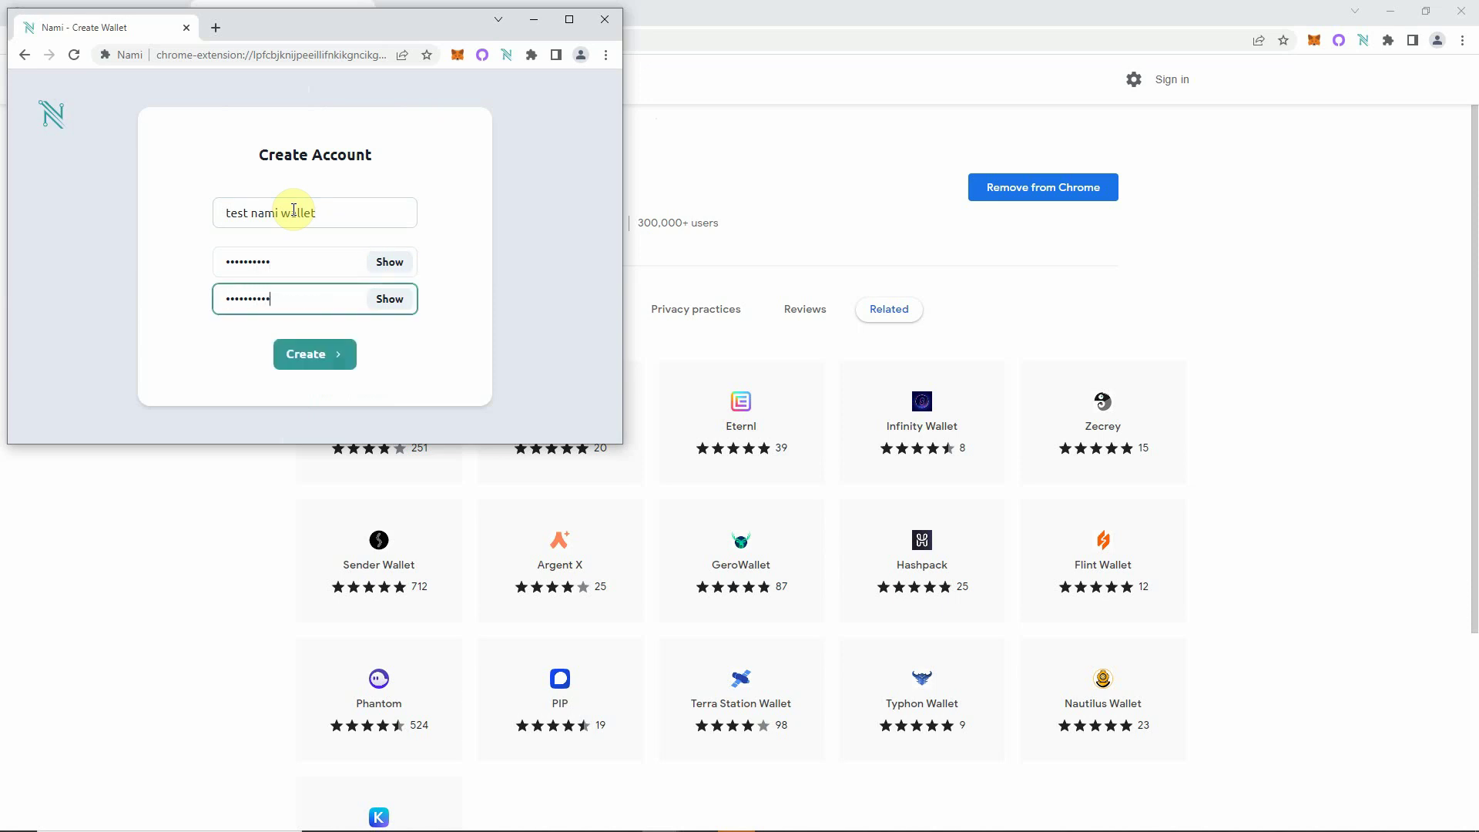
{"action": "left_click", "coordinate": [312, 356]}
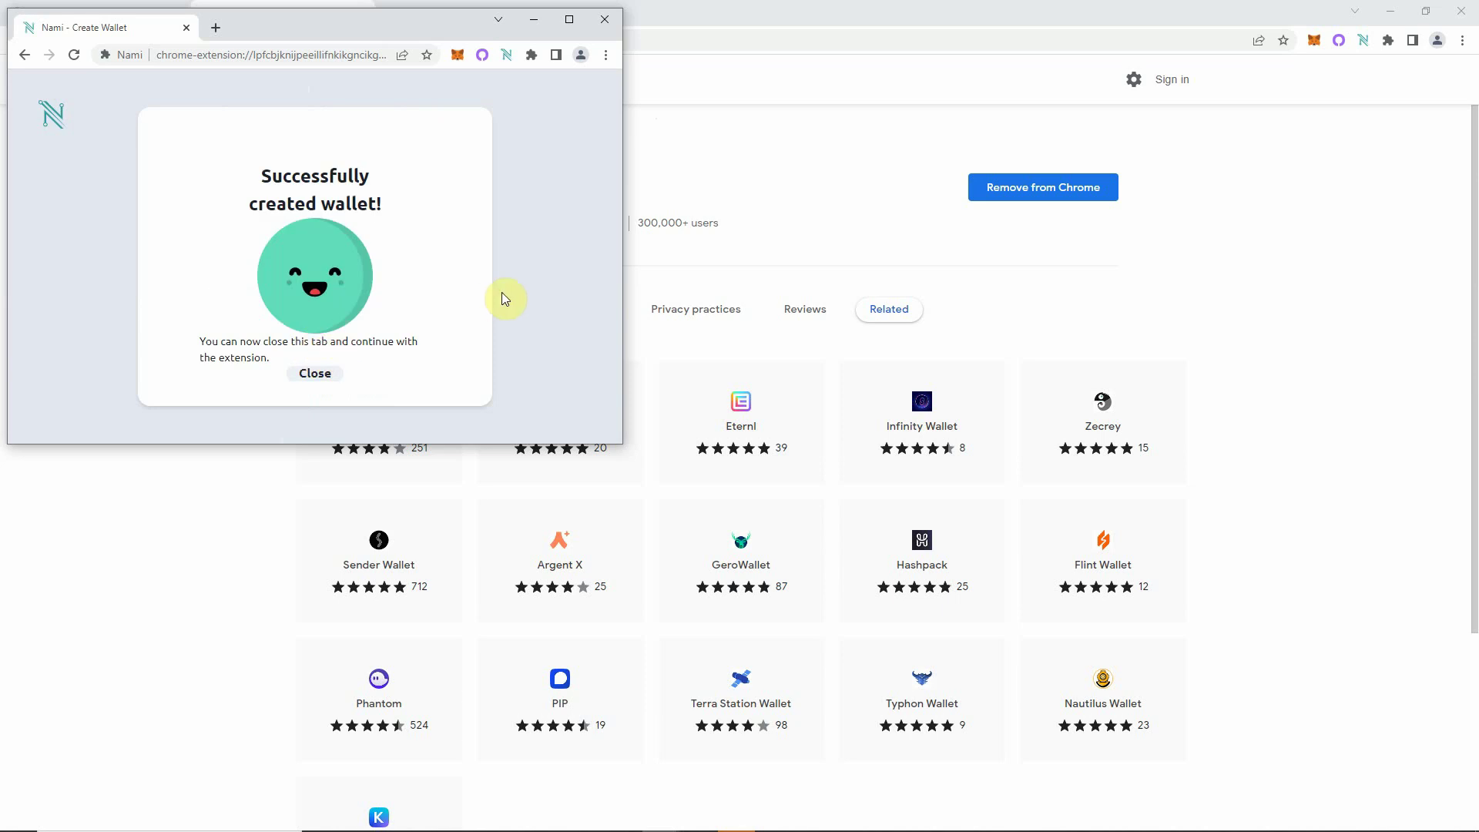
{"action": "left_click", "coordinate": [331, 374]}
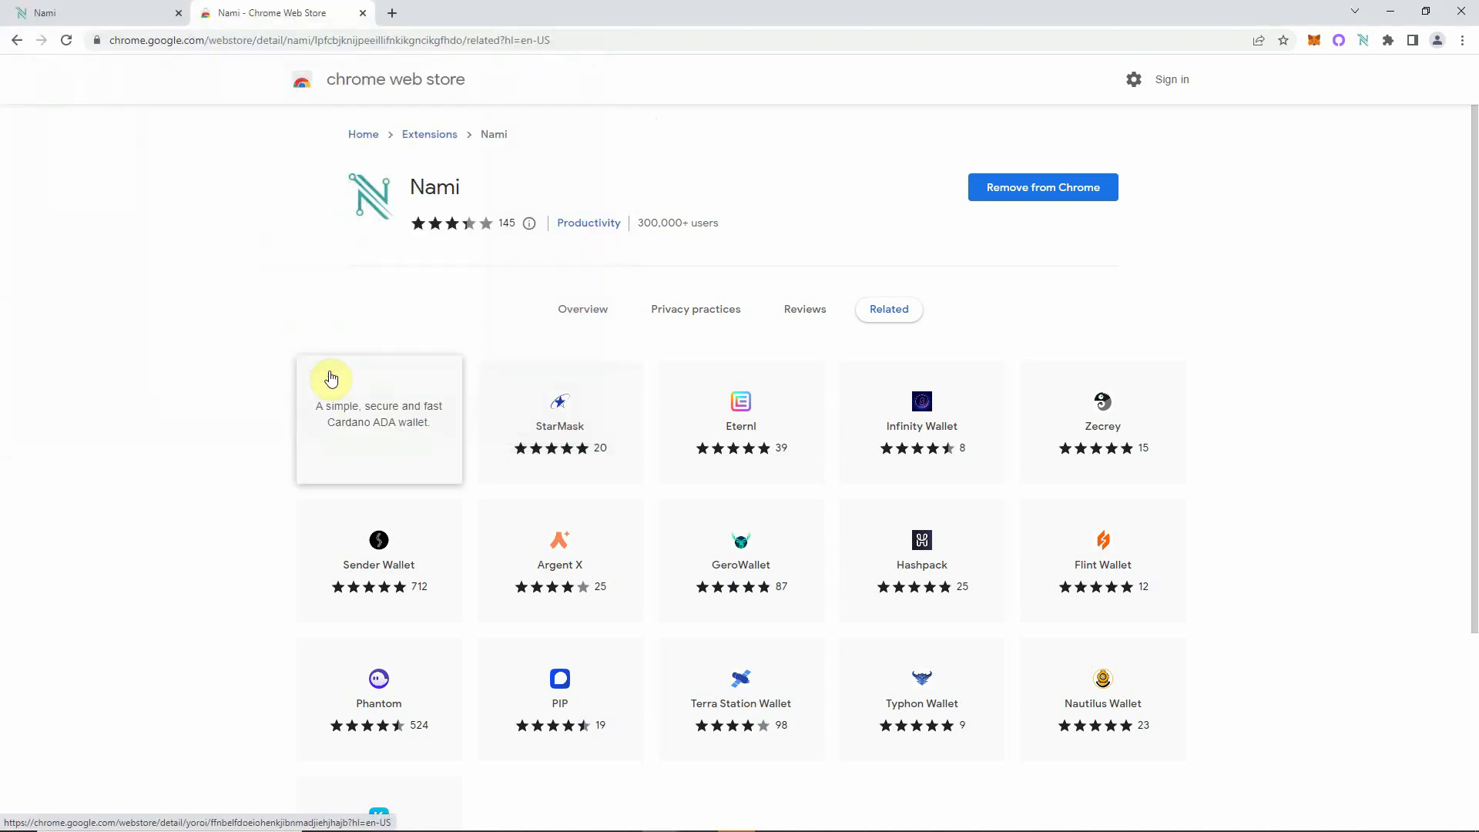
- Close the Web Store tab and check the new wallet's 0.000000 ADA balance in Nami
{"action": "left_click", "coordinate": [364, 14]}
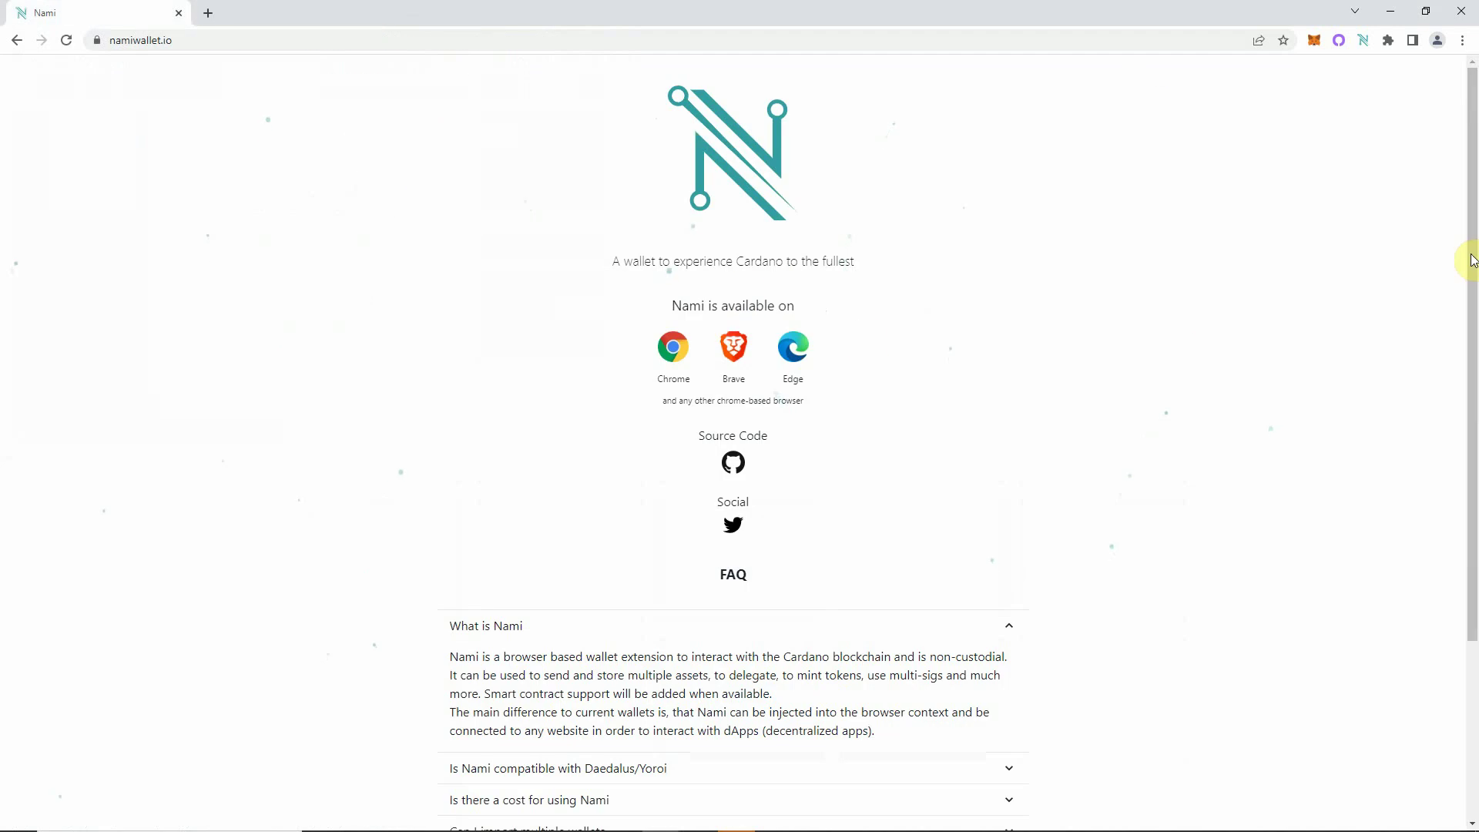
{"action": "left_click", "coordinate": [1362, 42]}
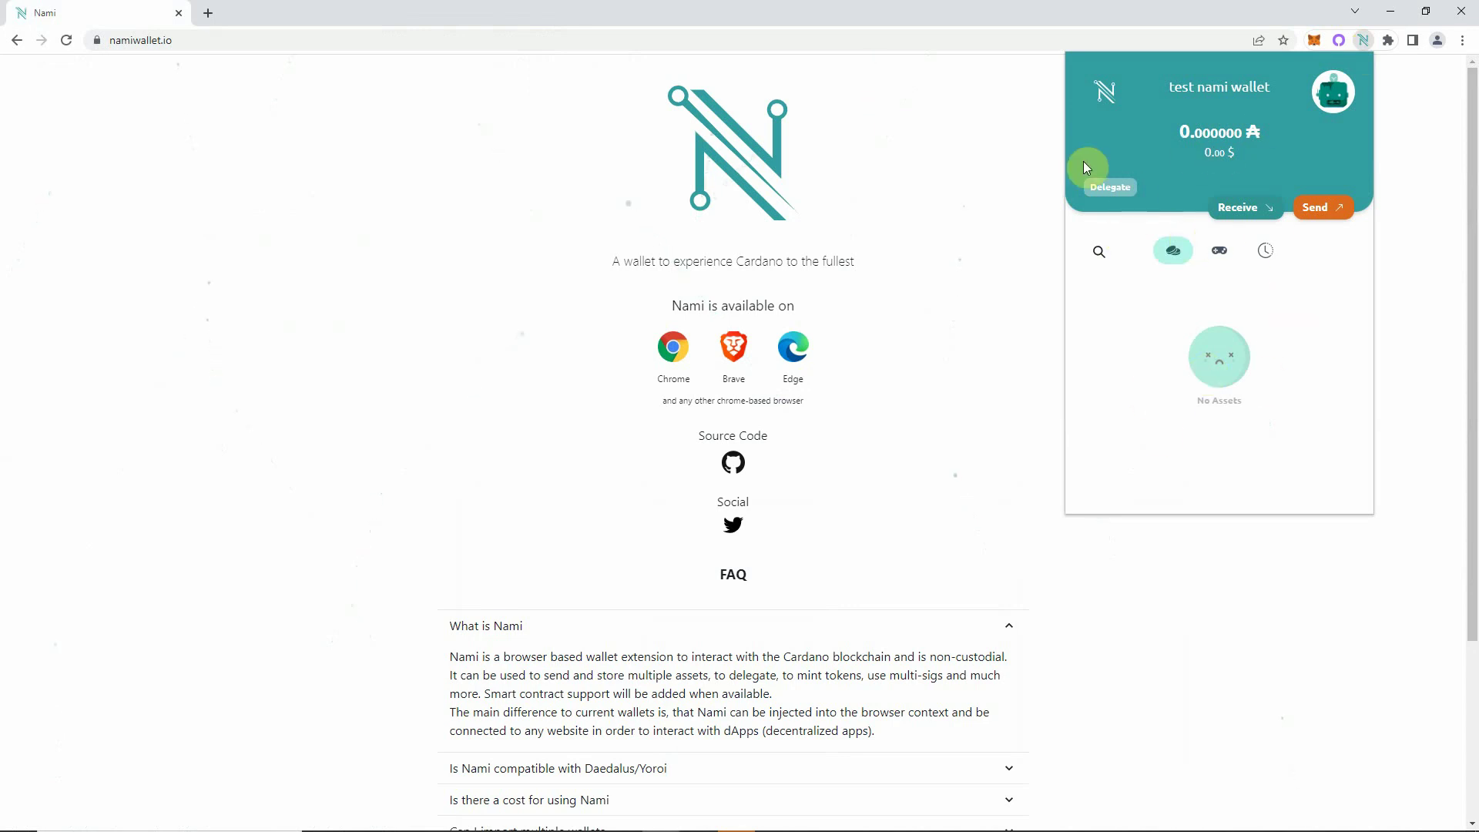
{"action": "left_click", "coordinate": [962, 238]}
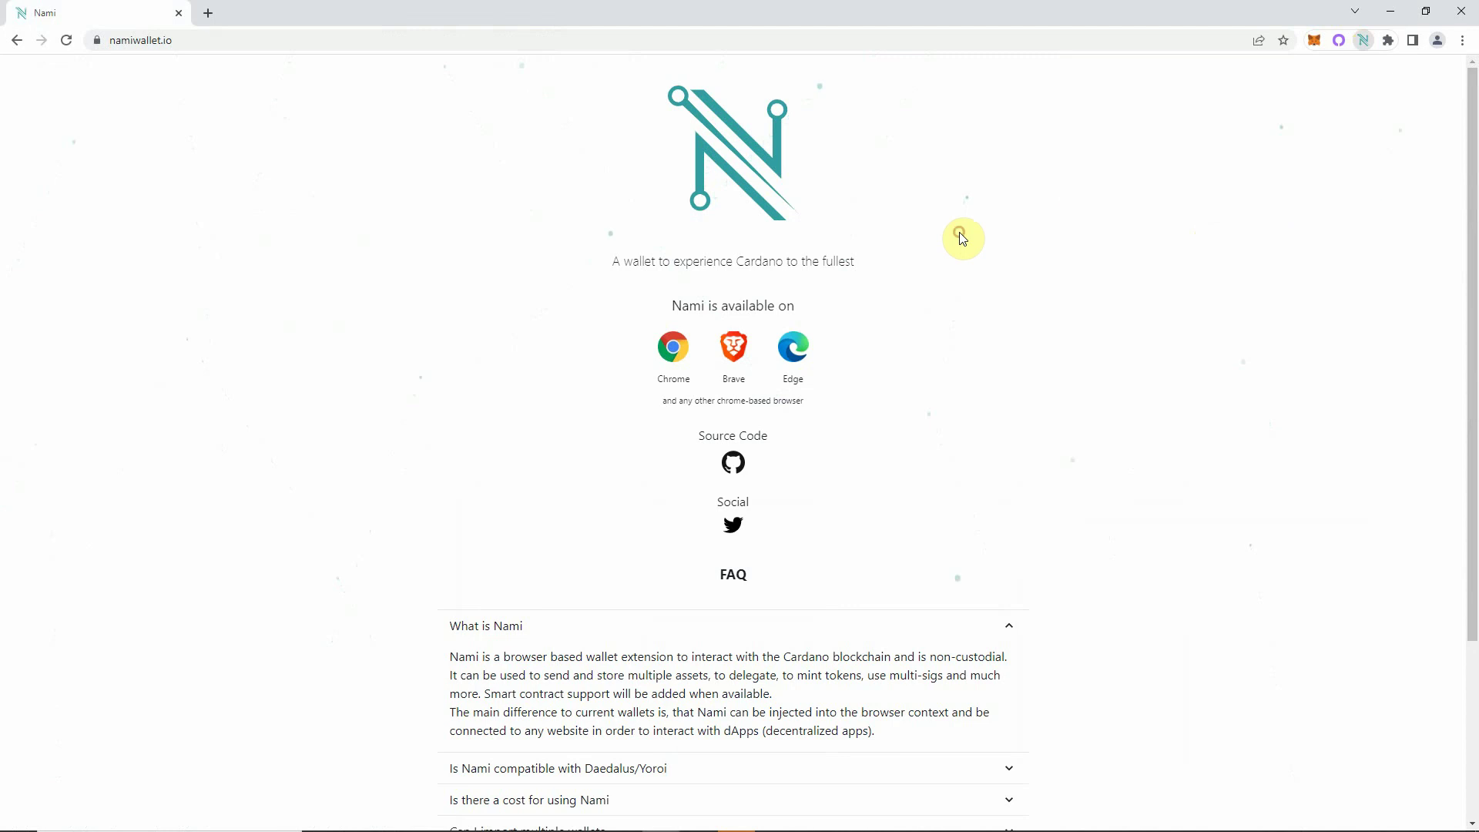
- Close Chrome, return to Brave on jpg.store, and open the main Nami wallet
{"action": "left_click", "coordinate": [1459, 18]}
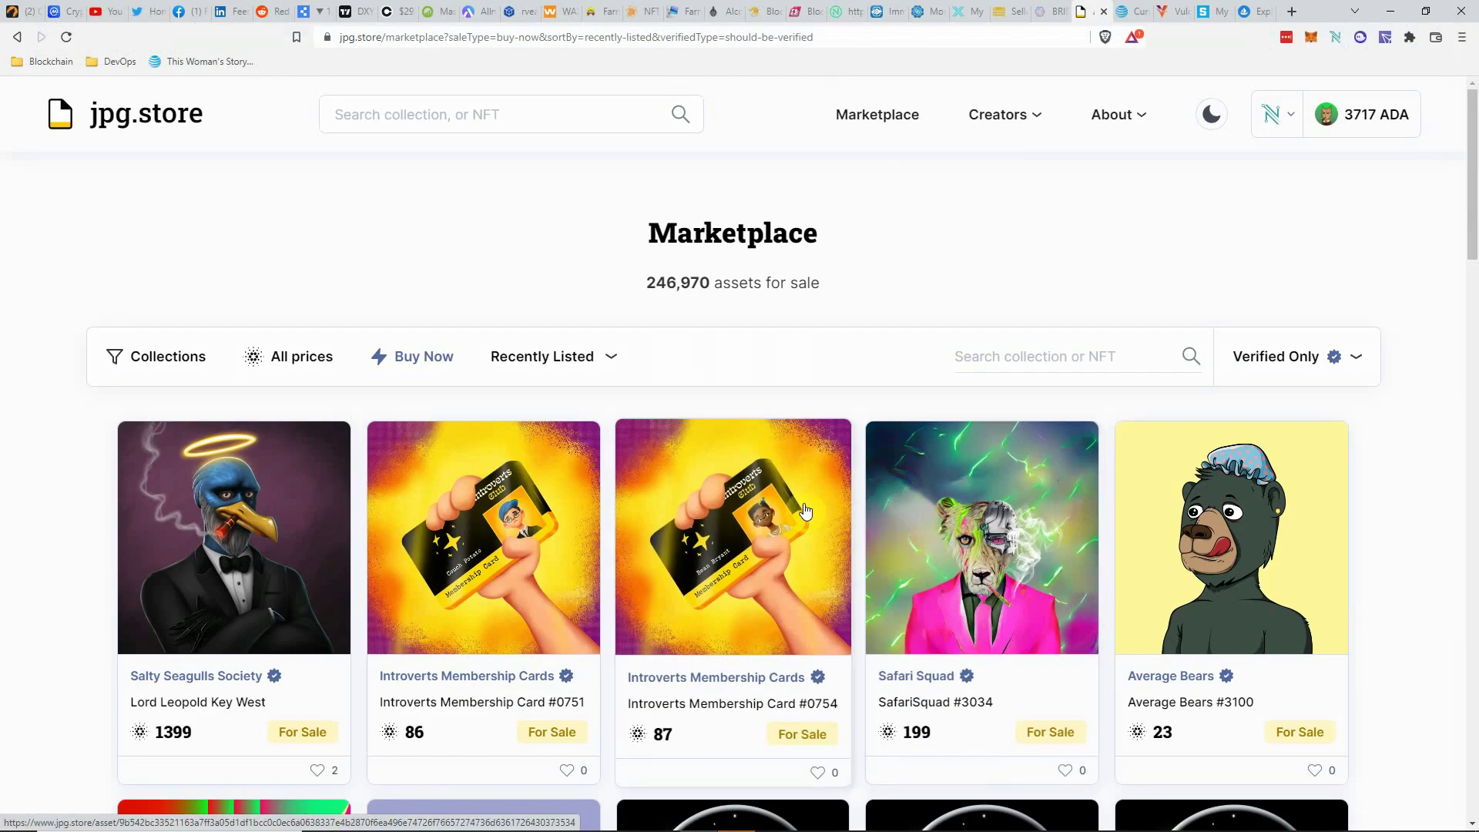
{"action": "key", "text": "super+d"}
{"action": "mouse_move", "coordinate": [817, 831]}
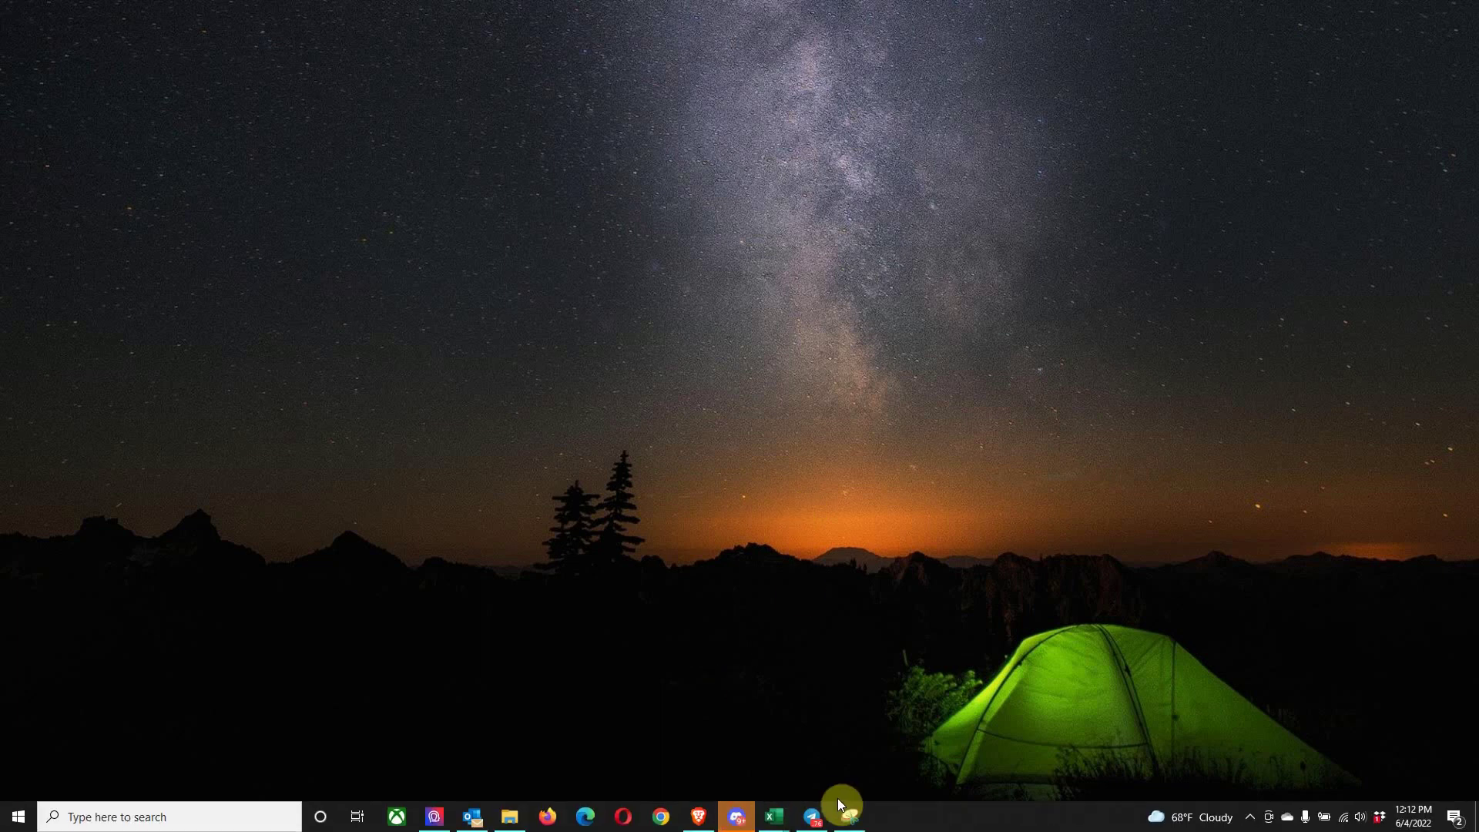
{"action": "left_click", "coordinate": [698, 817]}
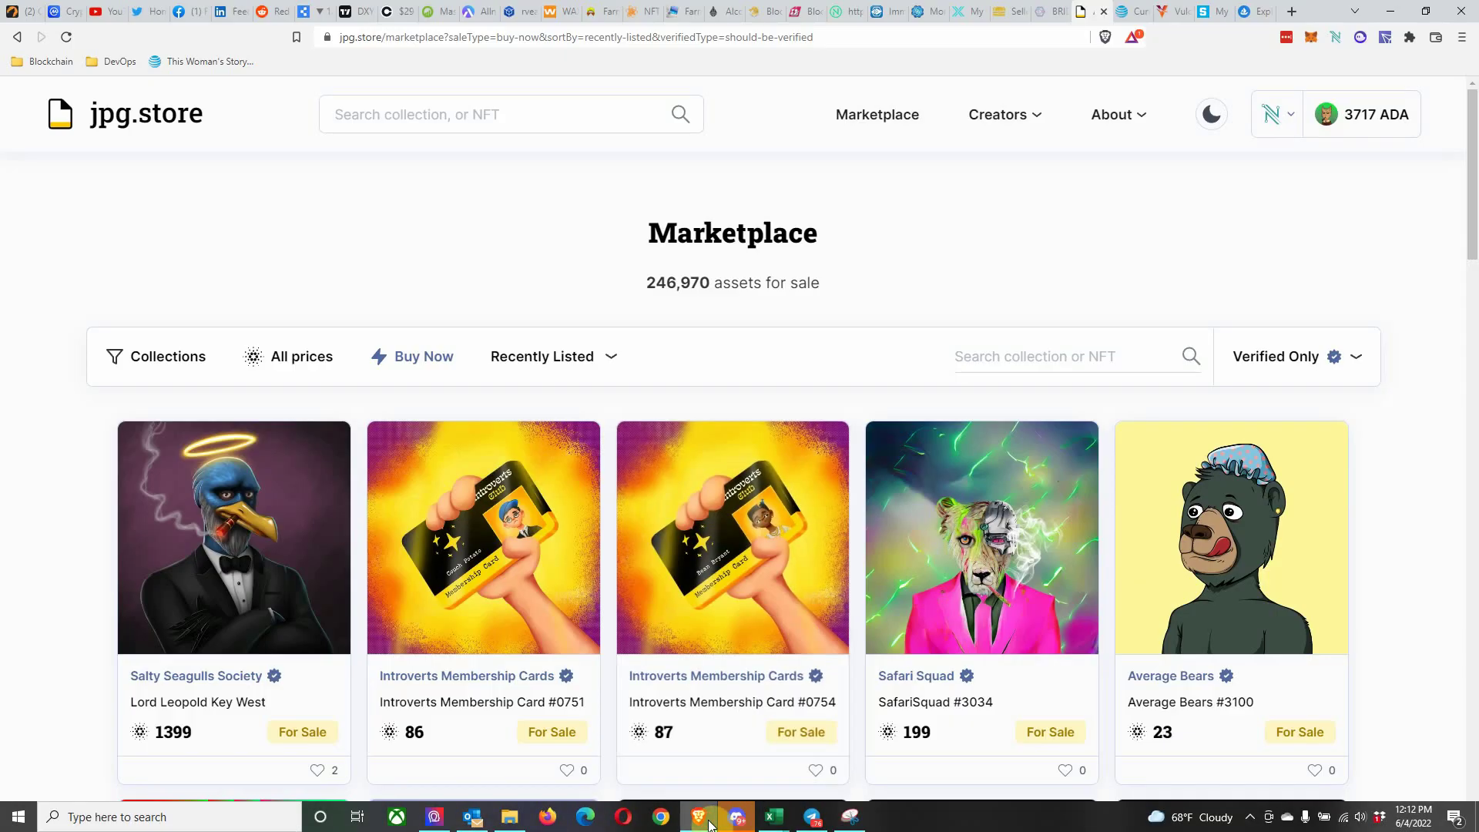
{"action": "left_click", "coordinate": [1335, 37]}
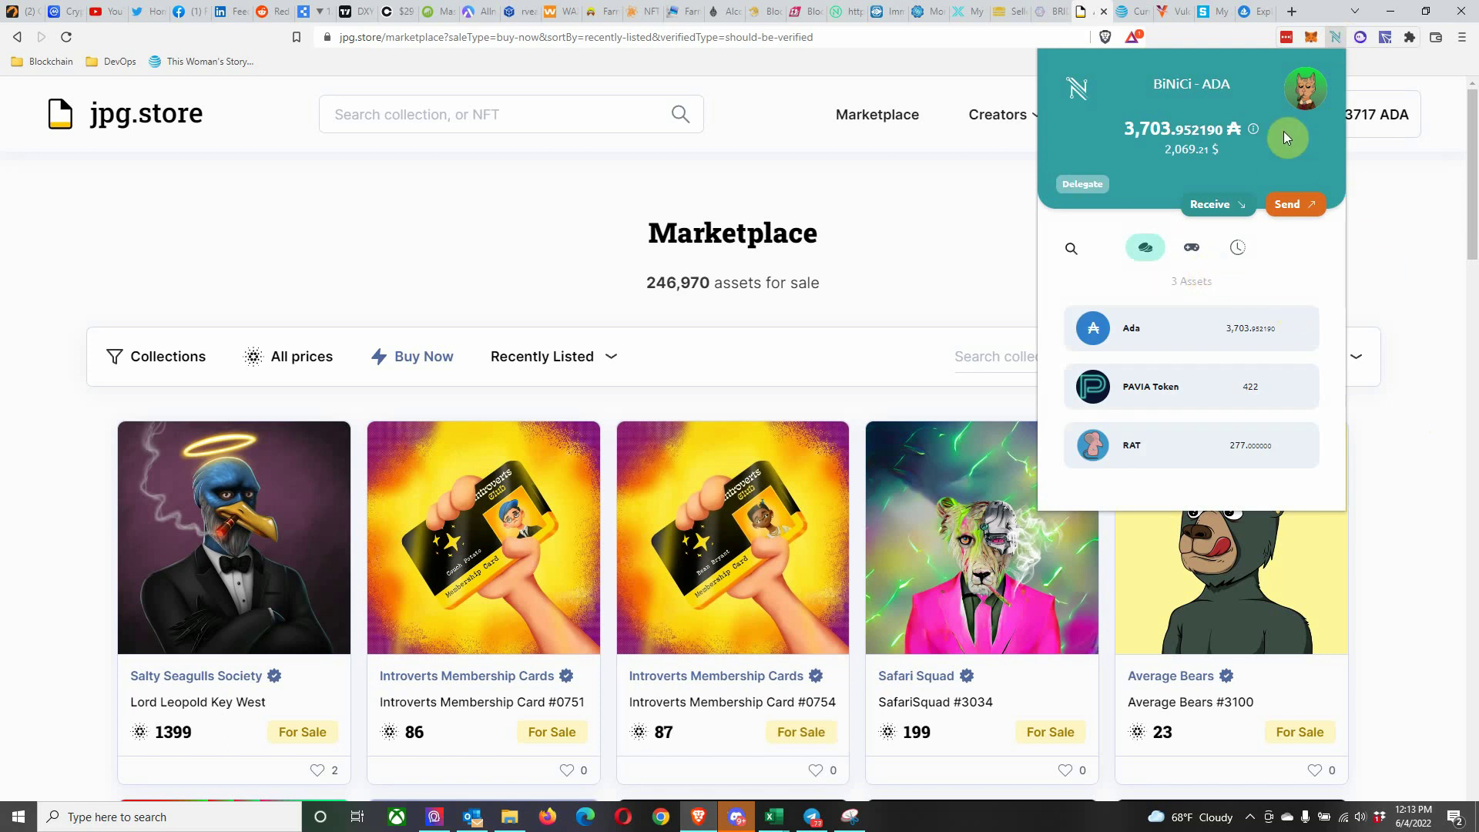
- Review the wallet's token assets and its 39 NFT collectibles
{"action": "left_click", "coordinate": [1299, 114]}
{"action": "left_click", "coordinate": [1144, 251]}
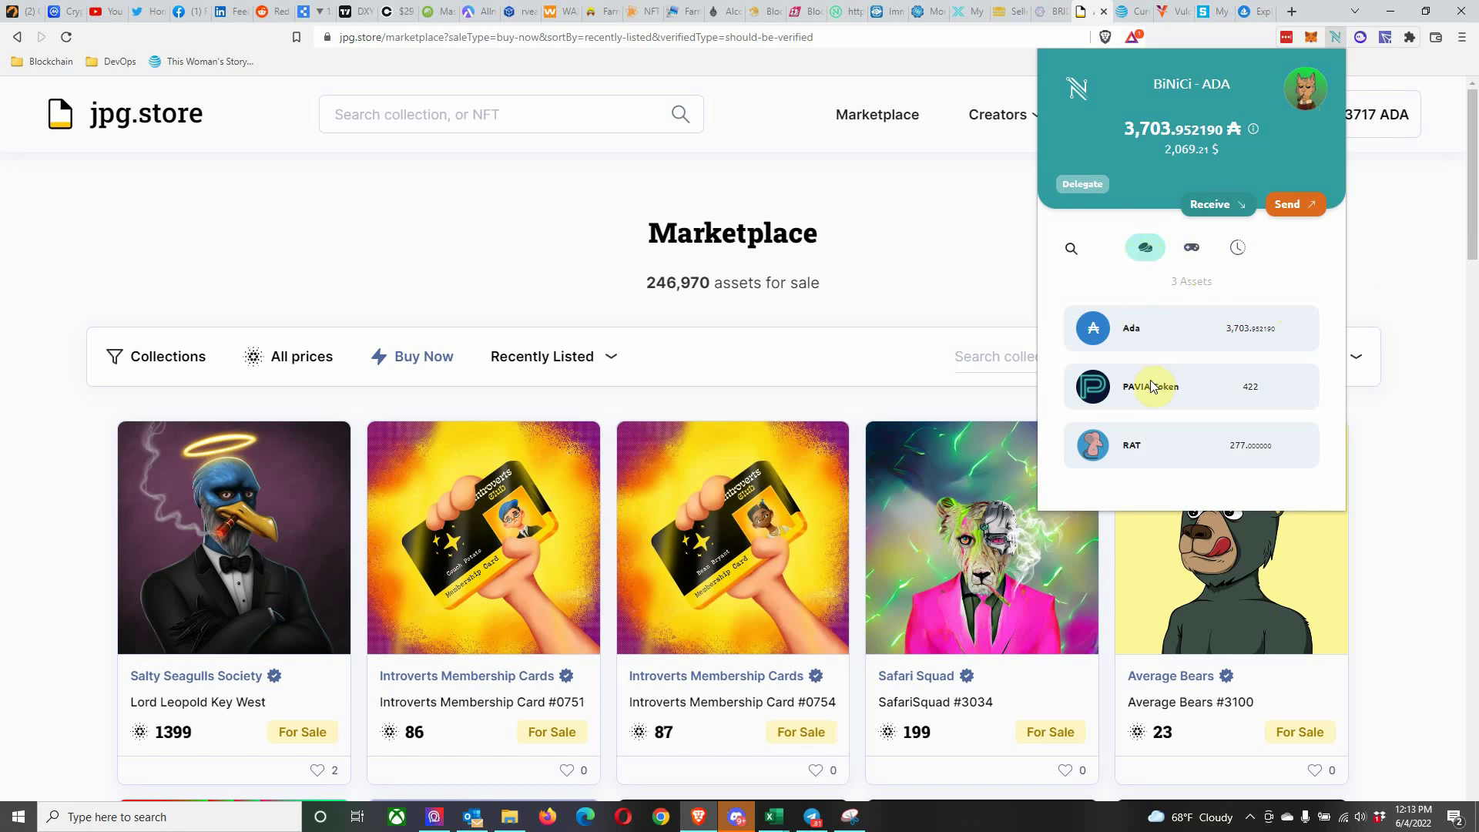
{"action": "left_click", "coordinate": [1191, 248]}
{"action": "scroll", "coordinate": [1177, 396], "scroll_direction": "down", "scroll_amount": 3}
{"action": "scroll", "coordinate": [1176, 396], "scroll_direction": "down", "scroll_amount": 5}
{"action": "scroll", "coordinate": [1177, 396], "scroll_direction": "up", "scroll_amount": 10}
{"action": "scroll", "coordinate": [1176, 396], "scroll_direction": "up", "scroll_amount": 2}
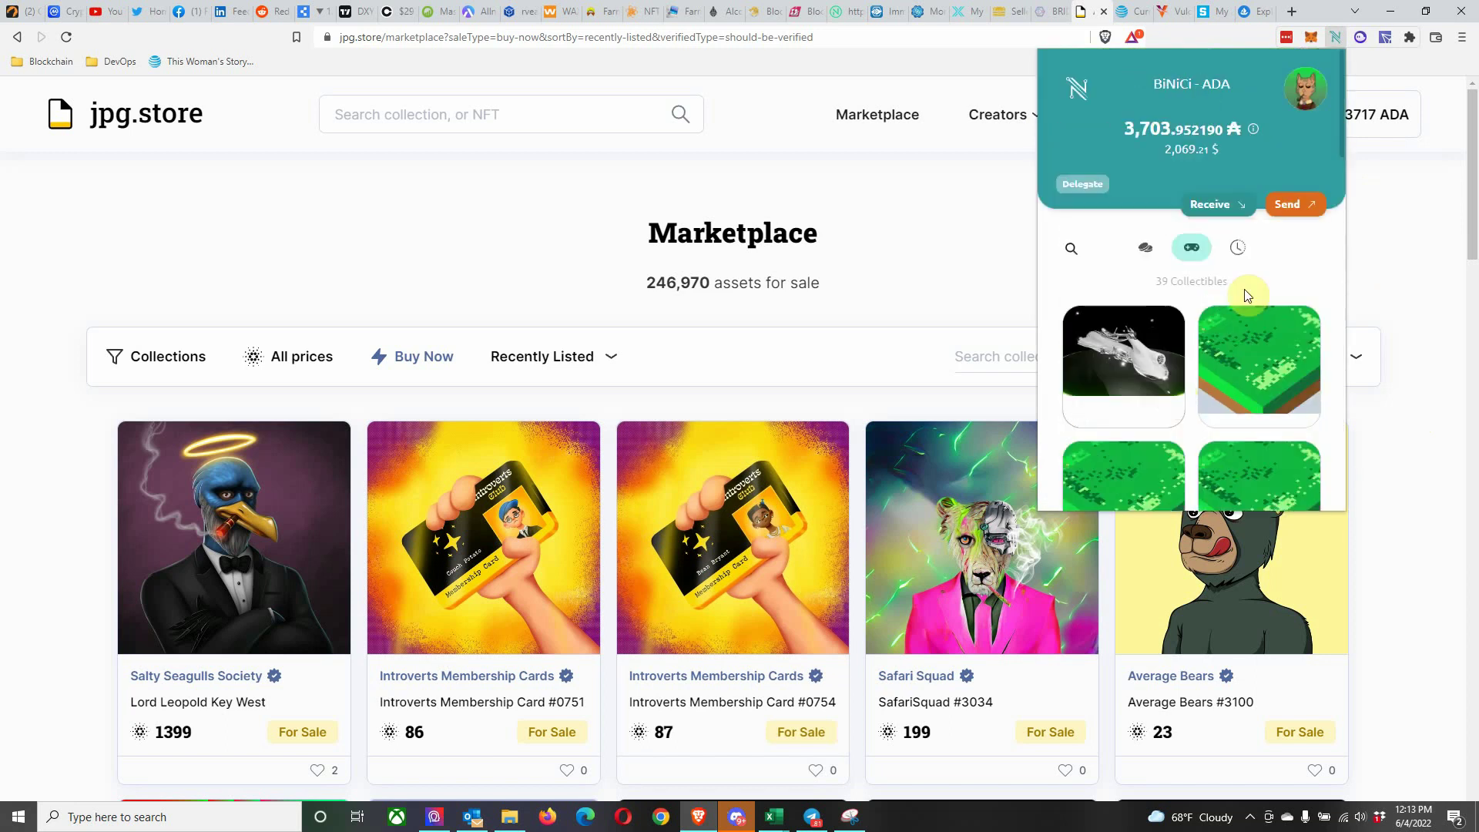
- Browse the wallet's transaction history
{"action": "left_click", "coordinate": [1237, 246]}
{"action": "scroll", "coordinate": [1242, 377], "scroll_direction": "down", "scroll_amount": 5}
{"action": "scroll", "coordinate": [1242, 379], "scroll_direction": "up", "scroll_amount": 3}
{"action": "scroll", "coordinate": [1242, 378], "scroll_direction": "up", "scroll_amount": 3}
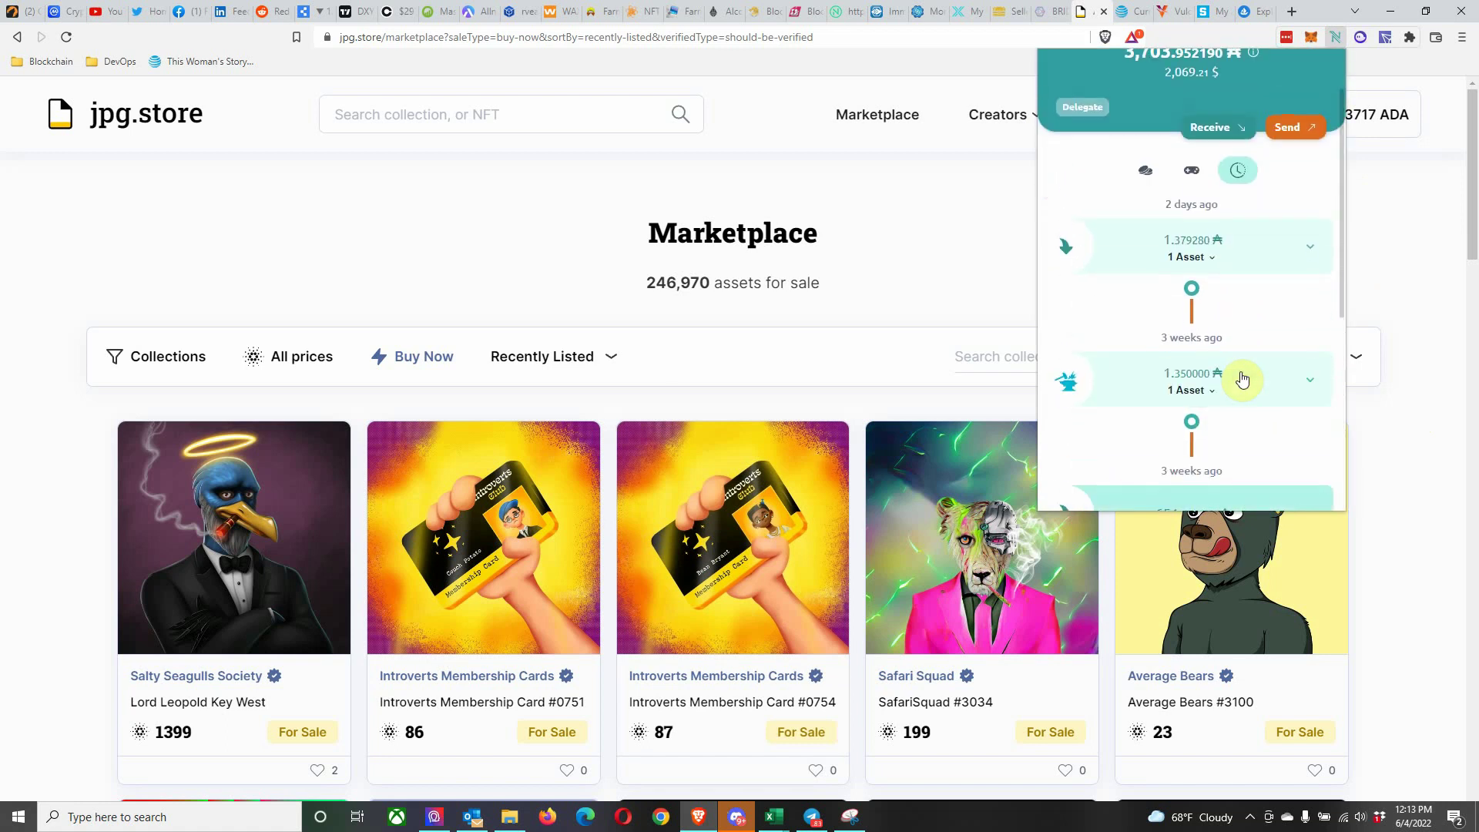
{"action": "left_click", "coordinate": [1082, 185]}
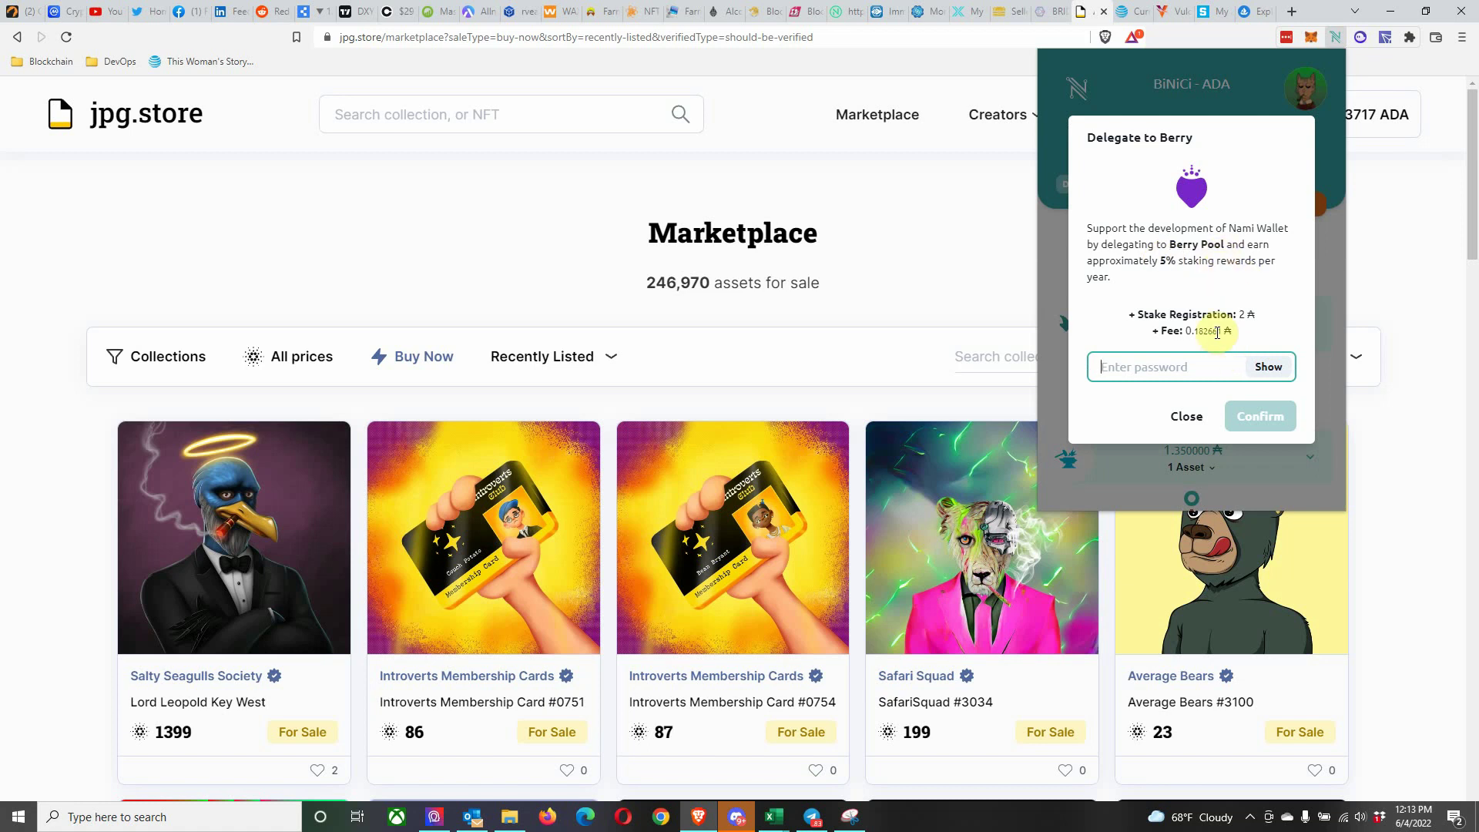
{"action": "left_click", "coordinate": [1190, 420]}
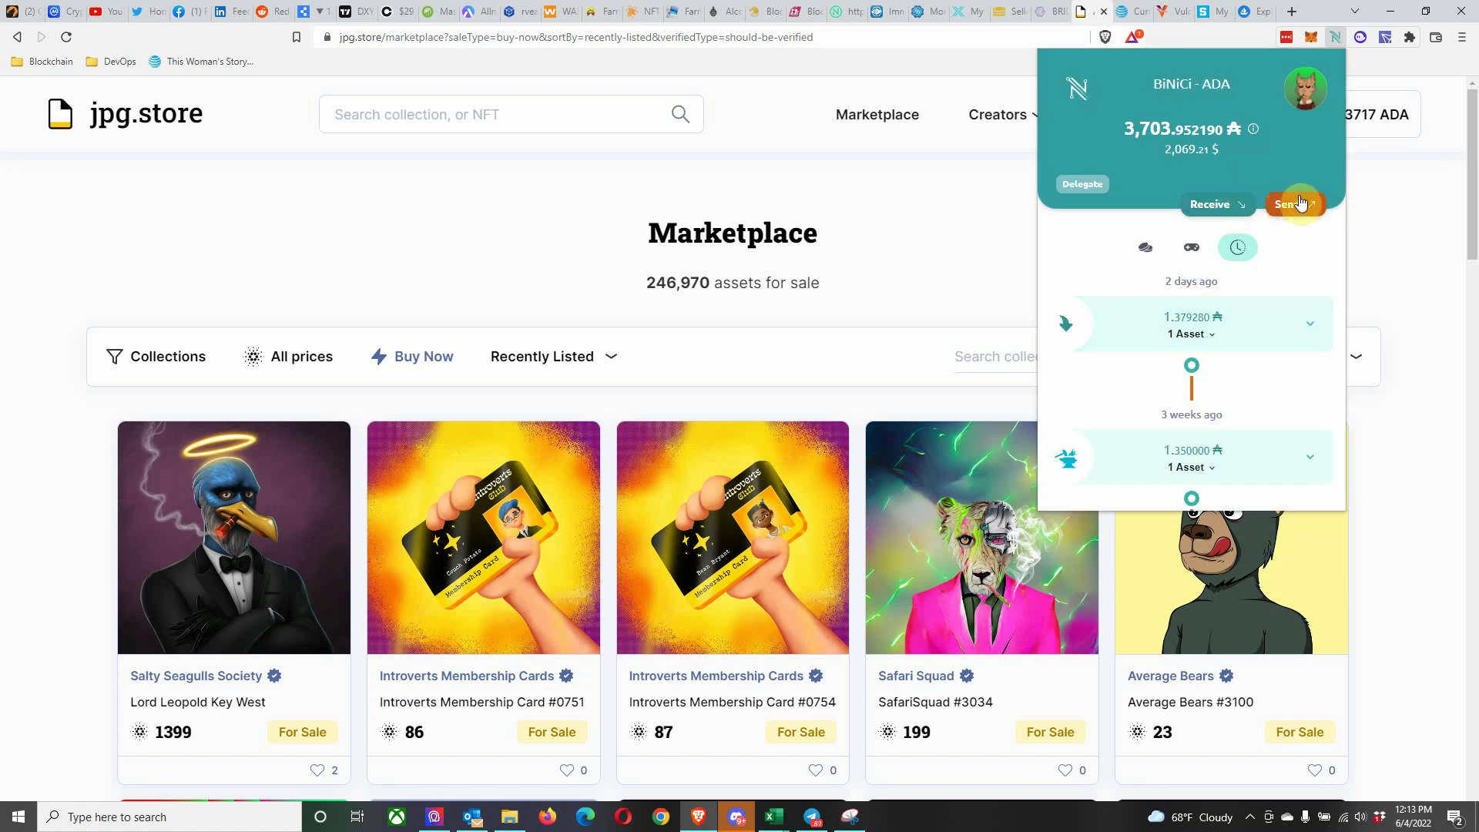
{"action": "left_click", "coordinate": [1301, 207]}
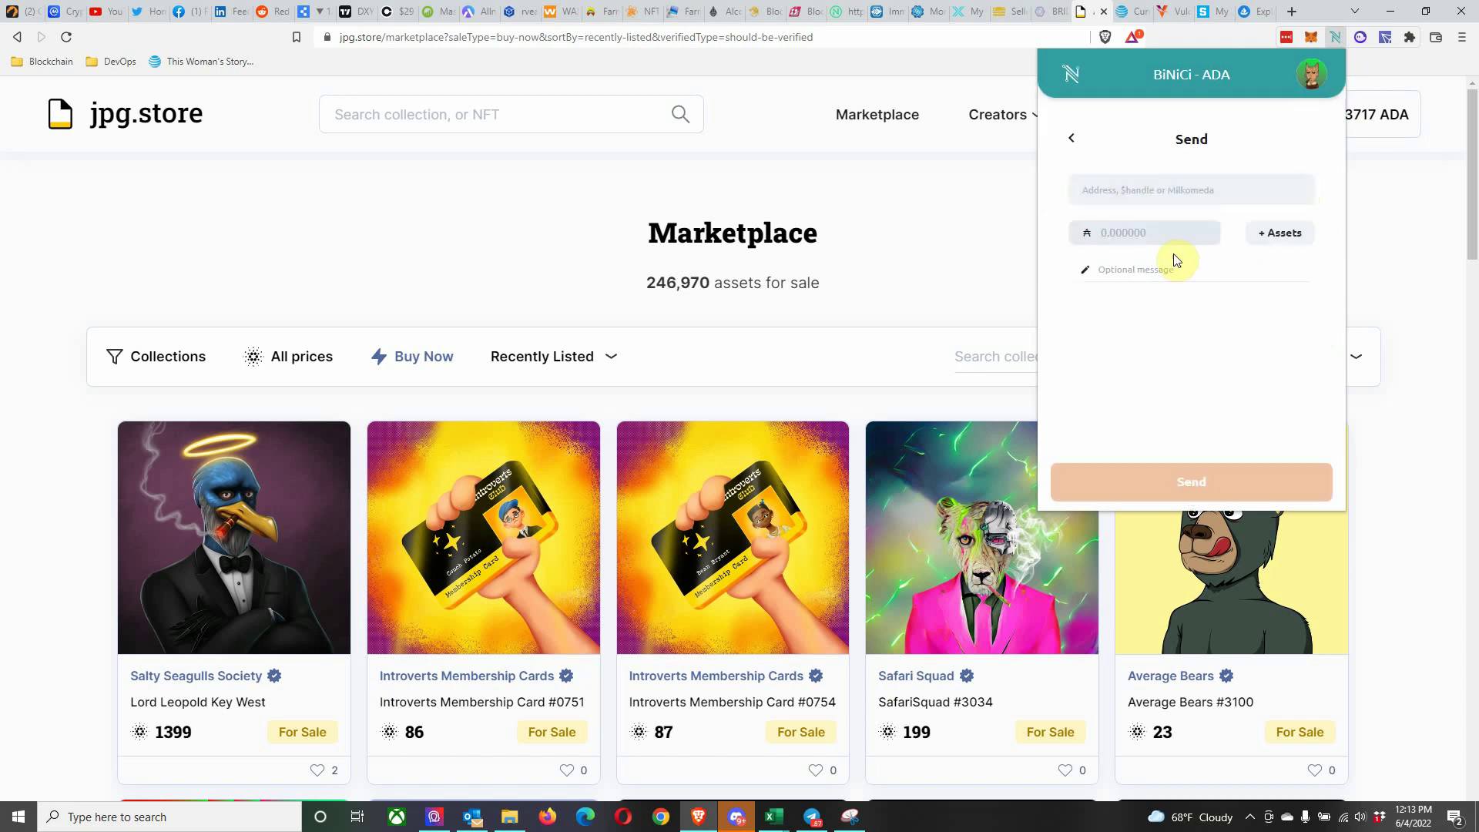
{"action": "left_click", "coordinate": [1118, 192]}
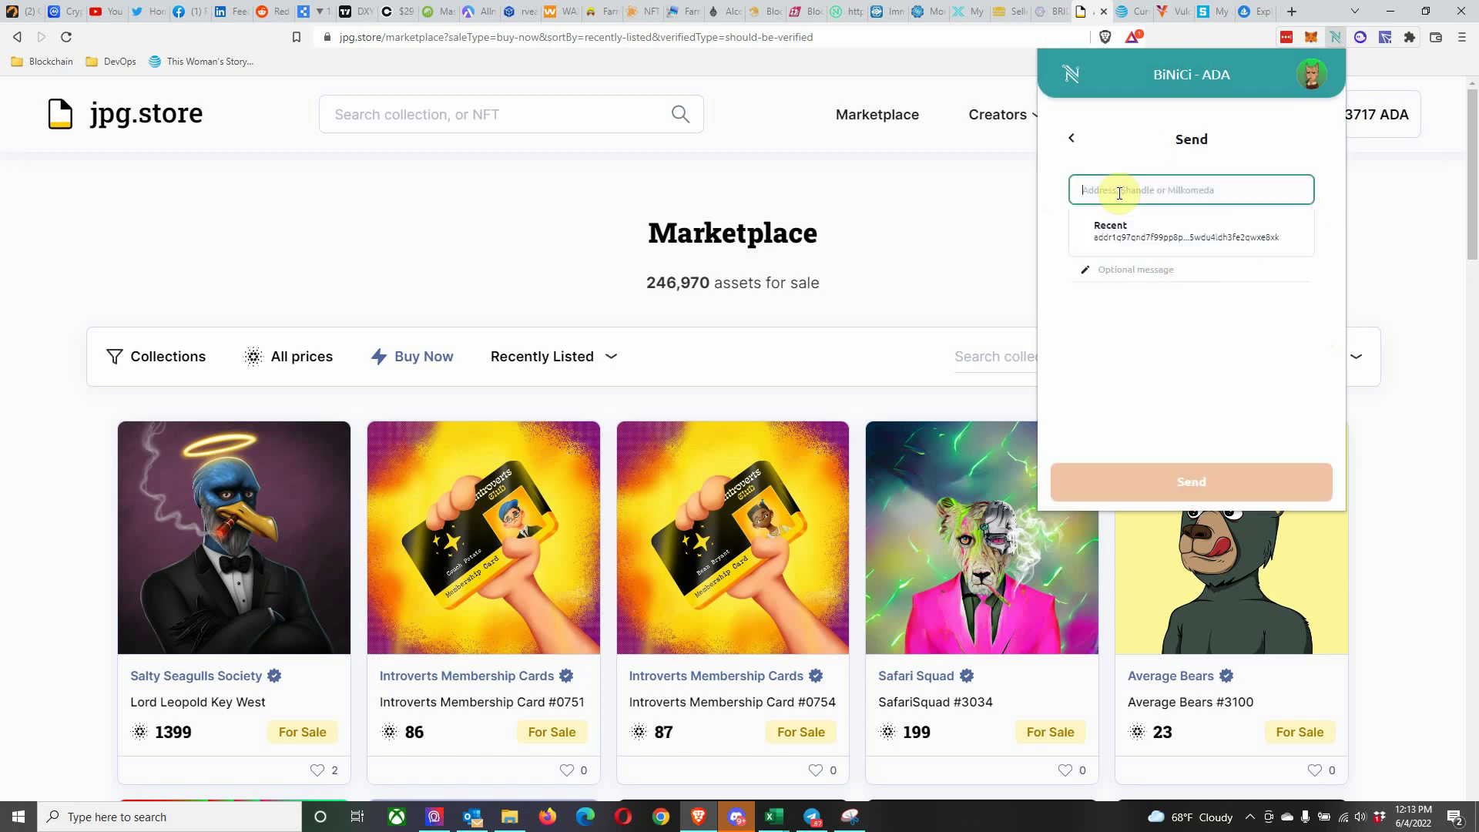
{"action": "left_click", "coordinate": [1070, 138]}
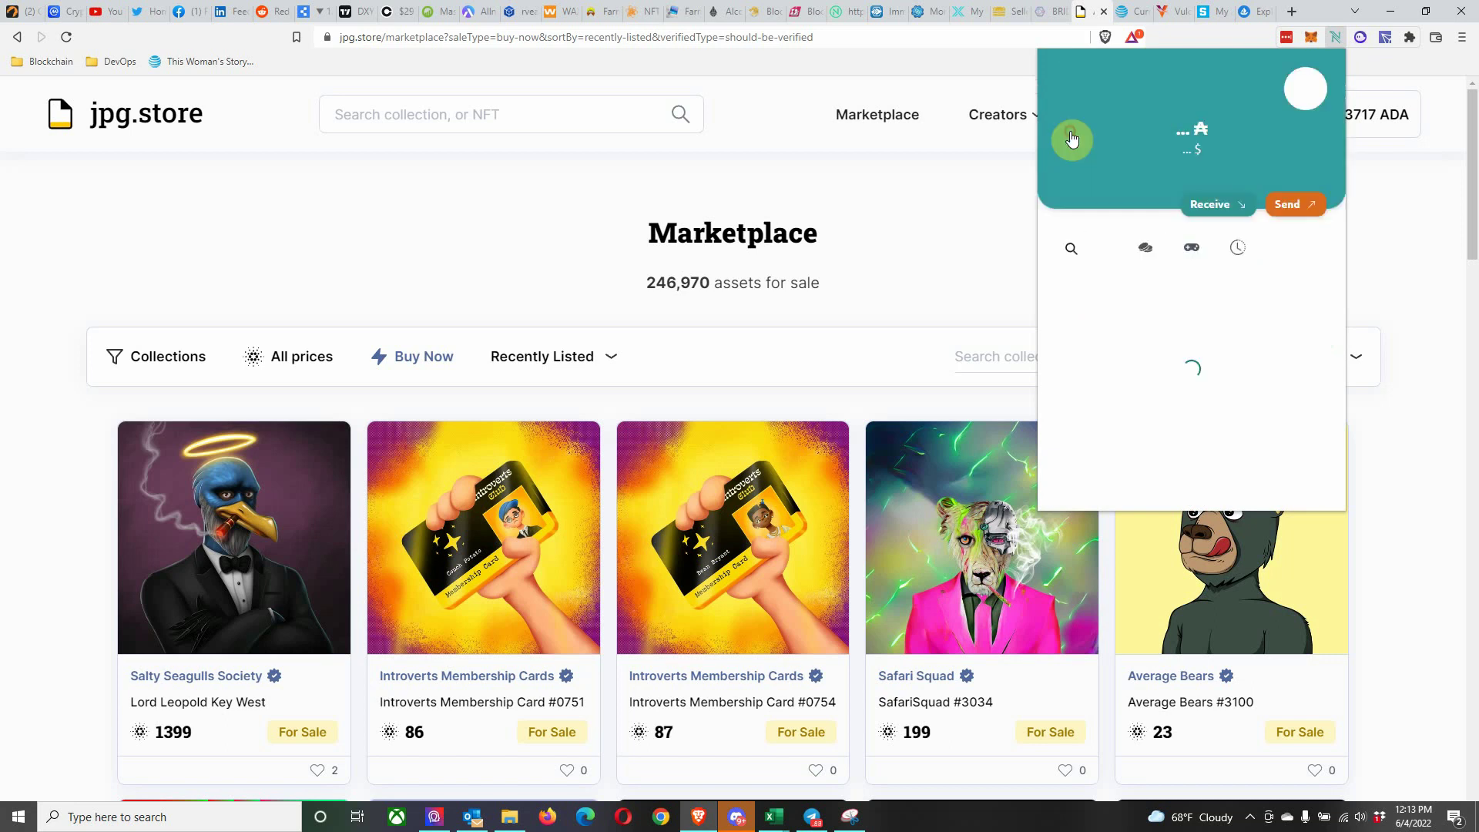
{"action": "left_click", "coordinate": [1307, 89]}
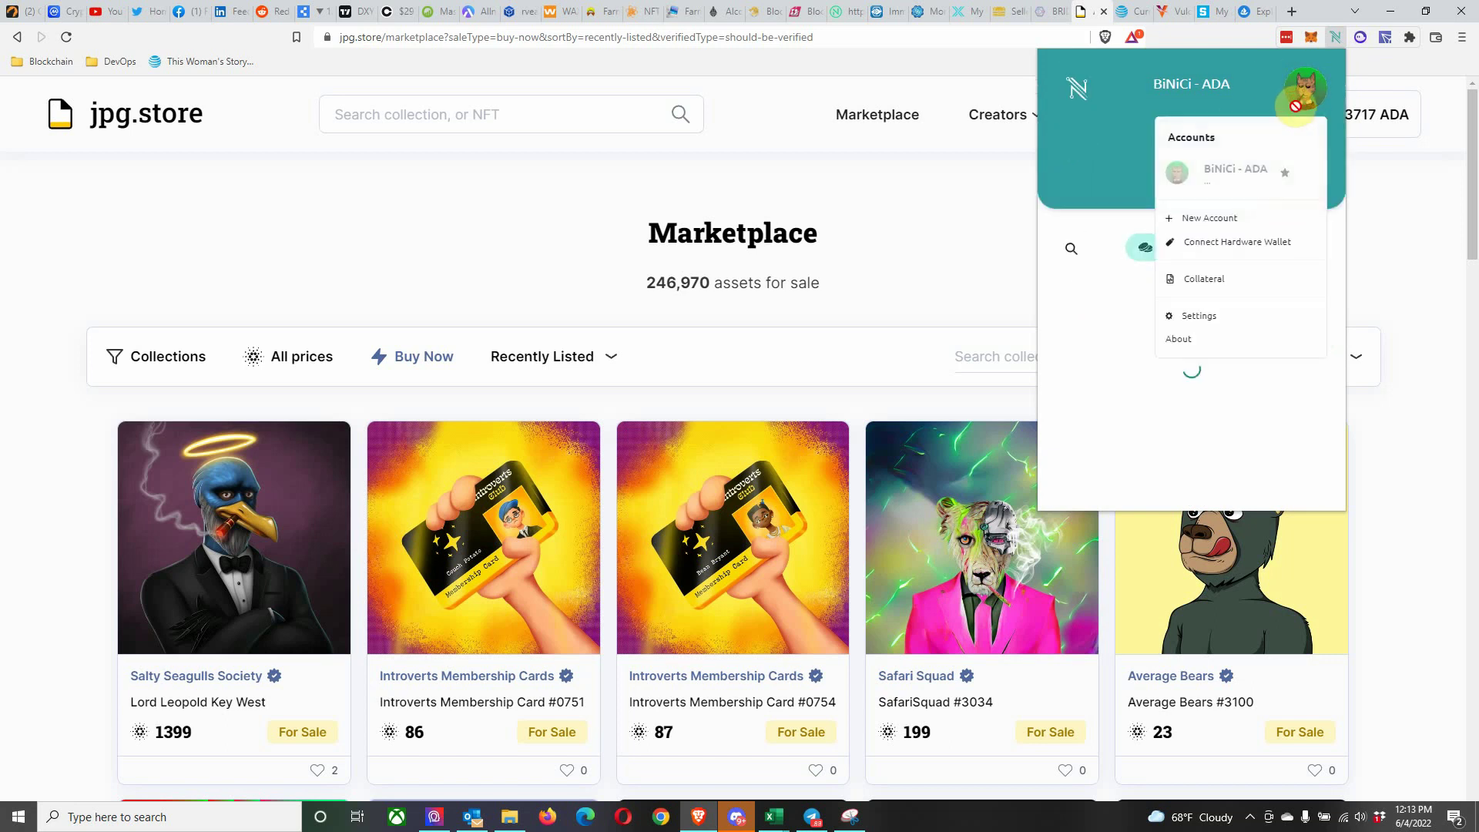
{"action": "left_click", "coordinate": [1215, 319]}
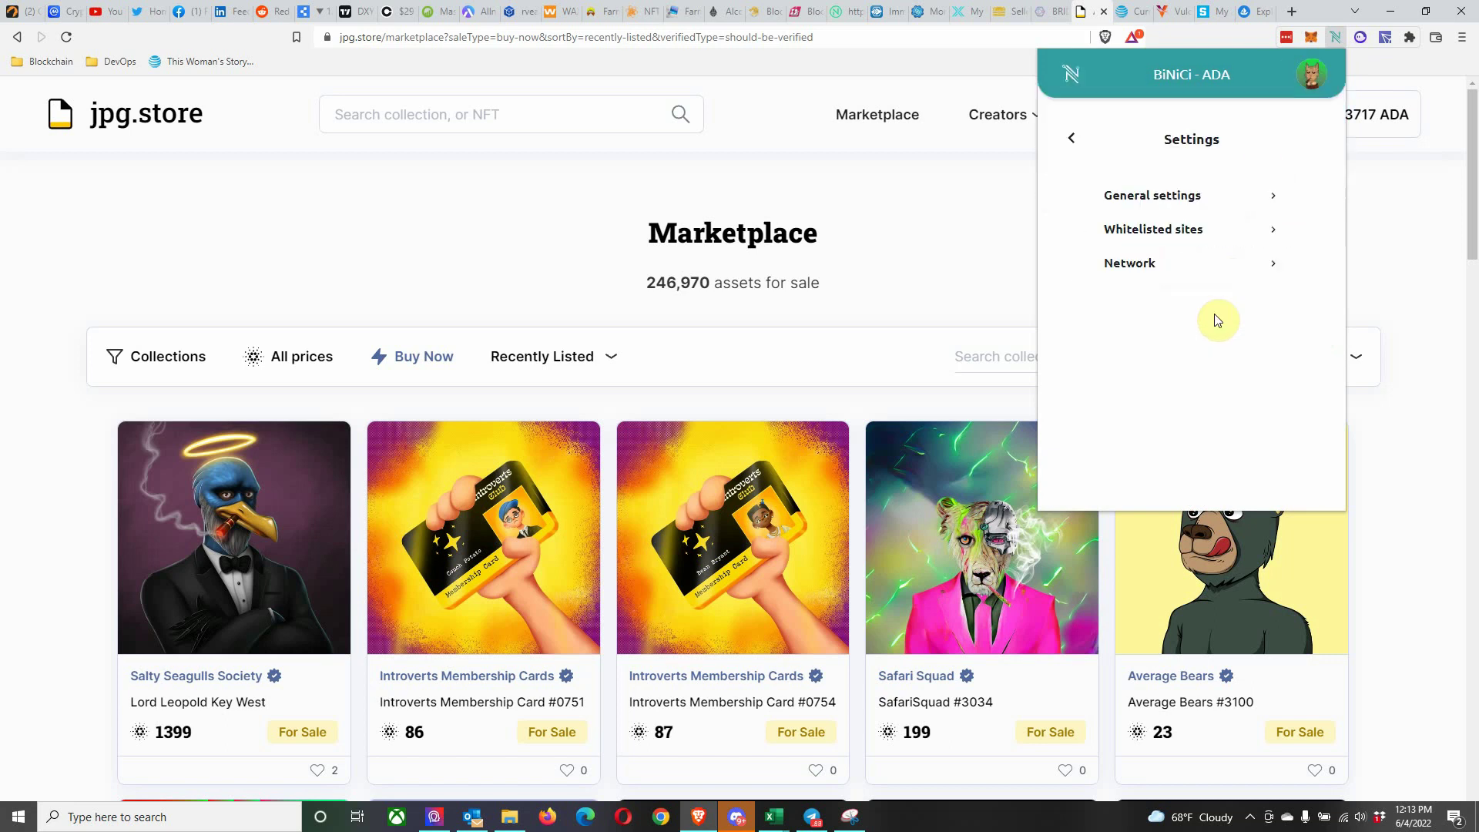
{"action": "left_click", "coordinate": [1148, 266]}
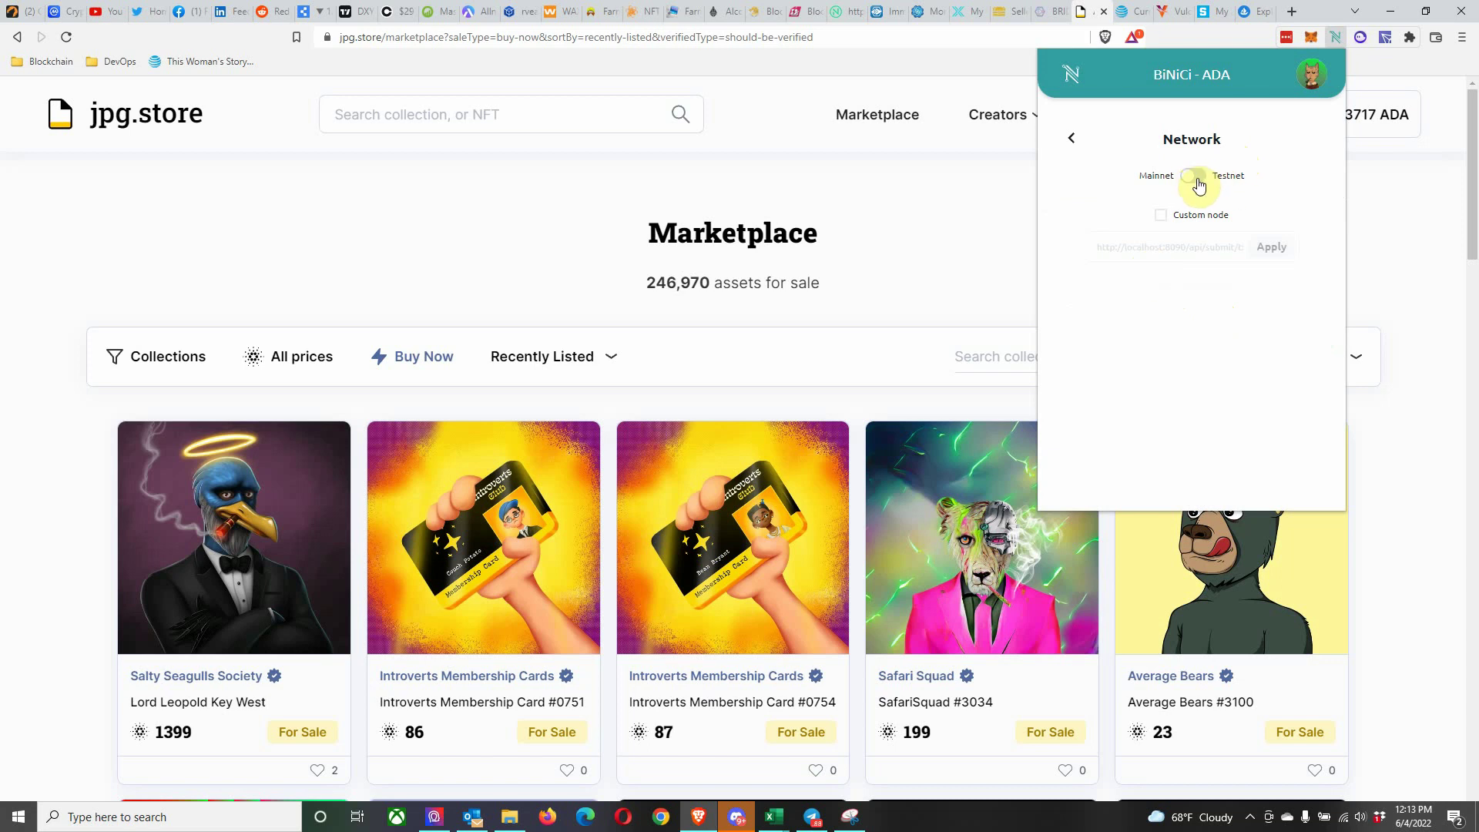
{"action": "left_click", "coordinate": [1071, 144]}
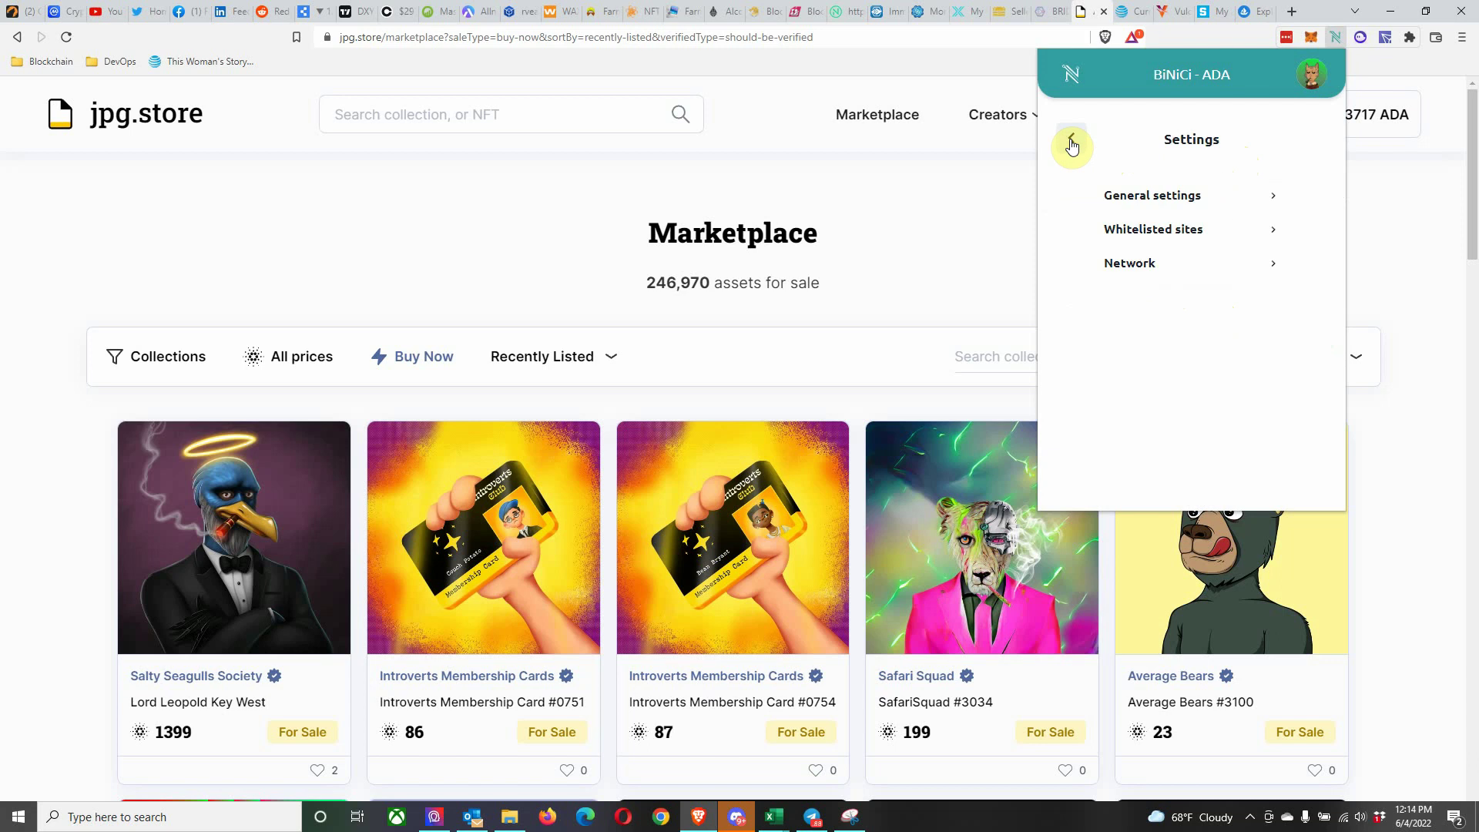
{"action": "left_click", "coordinate": [1191, 235]}
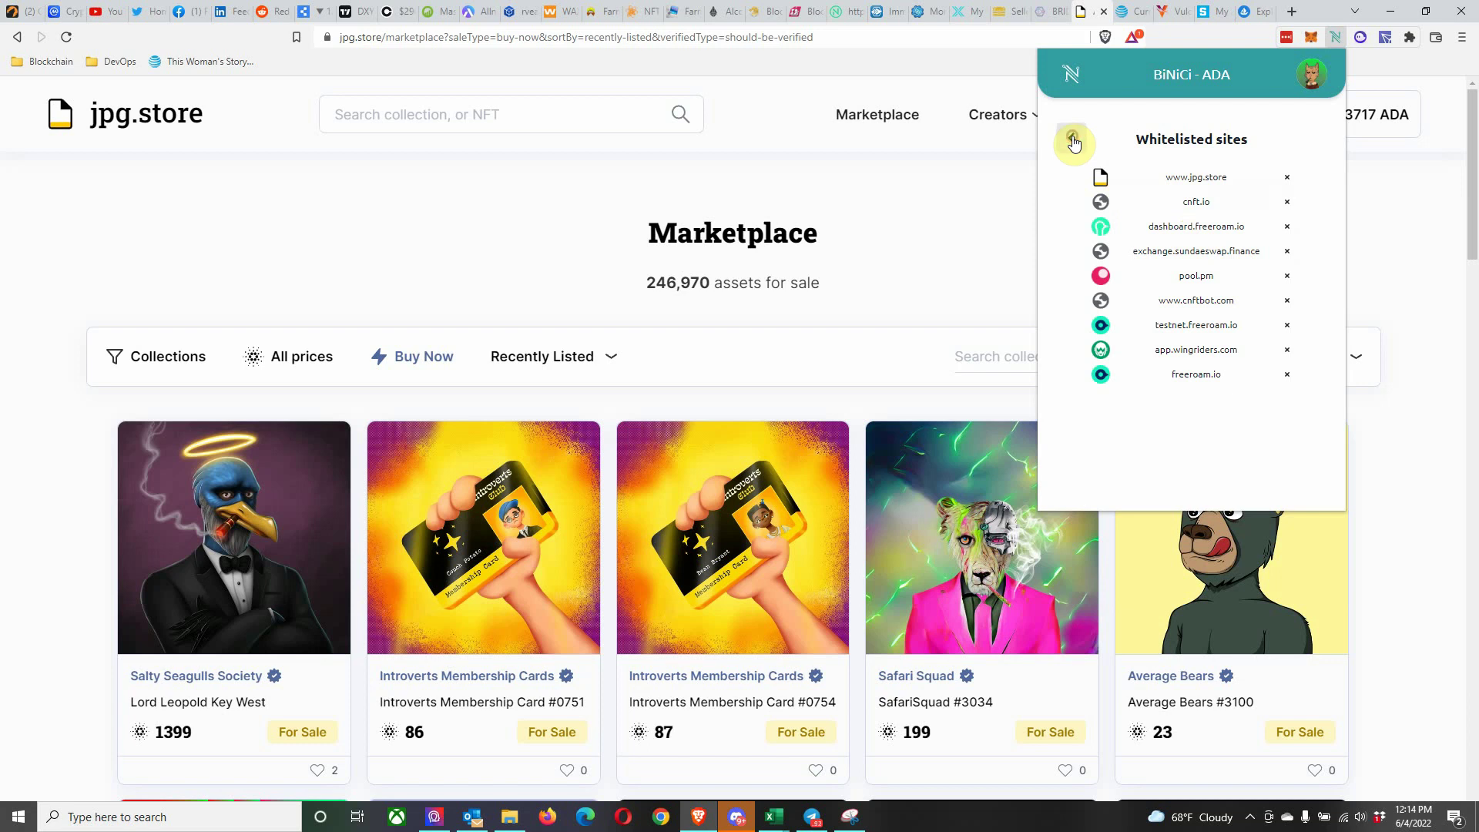
{"action": "left_click", "coordinate": [1073, 143]}
{"action": "left_click", "coordinate": [1172, 192]}
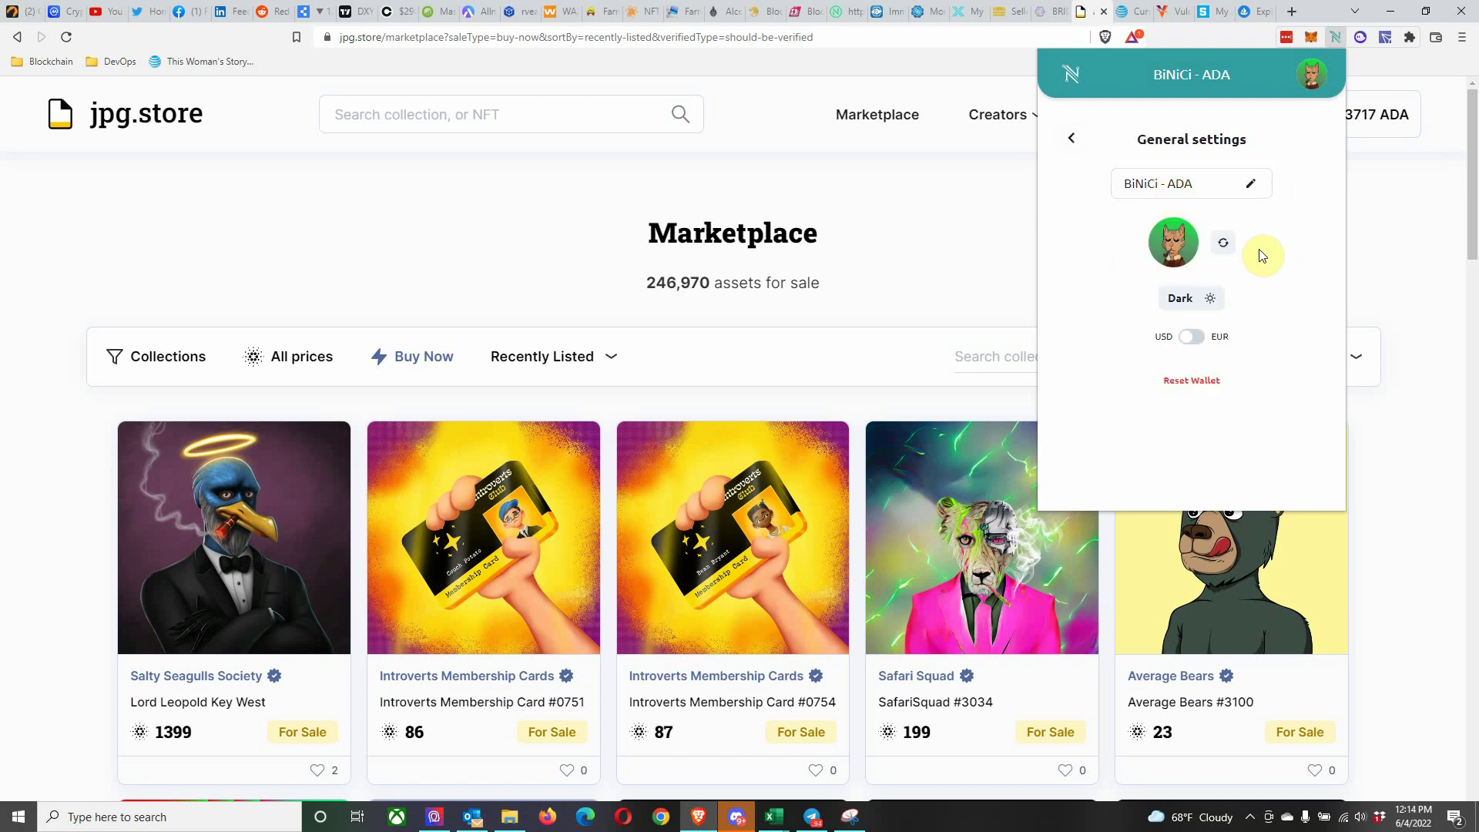
{"action": "left_click", "coordinate": [1073, 144]}
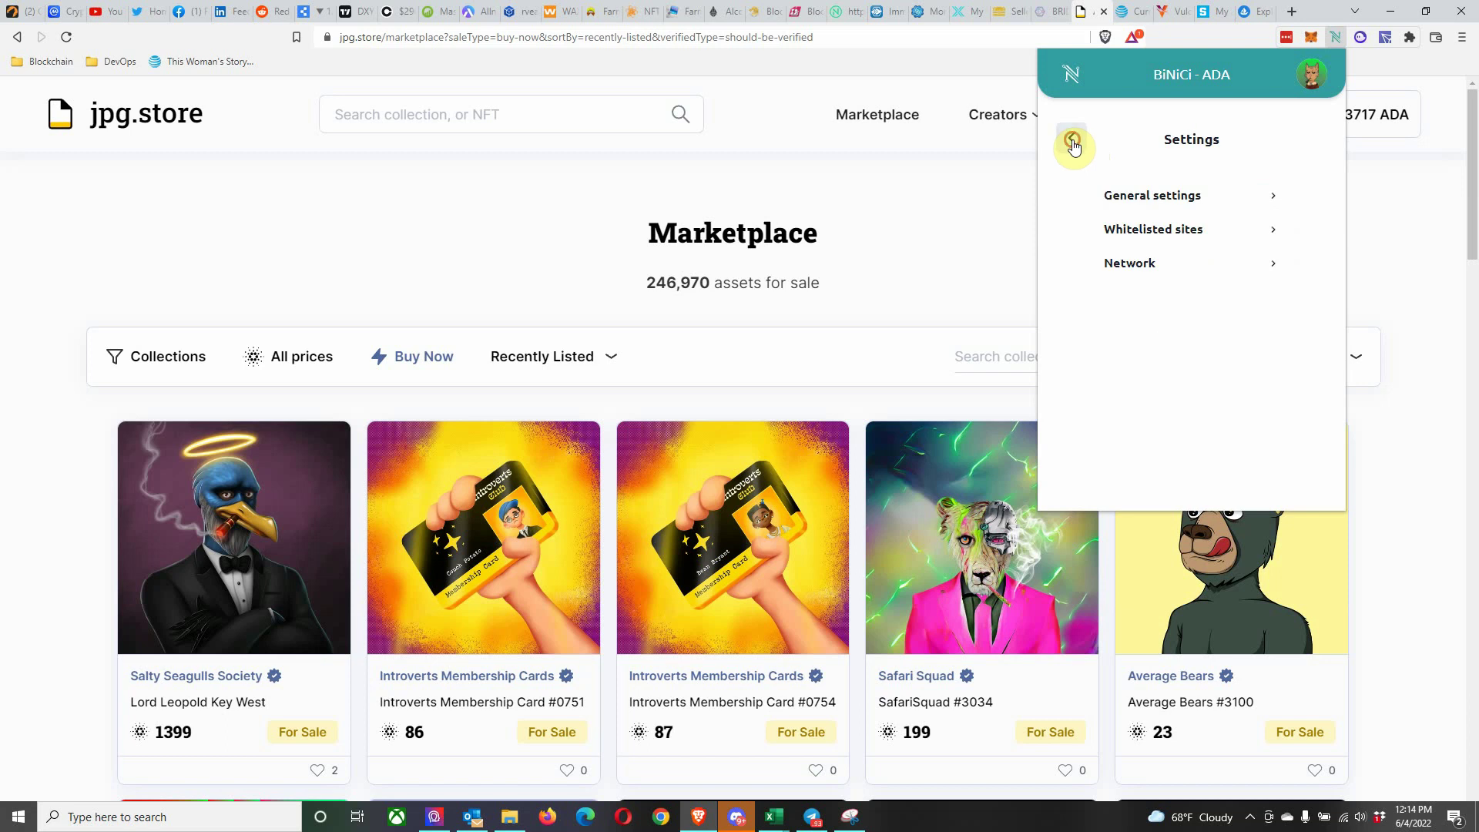
{"action": "left_click", "coordinate": [1073, 143]}
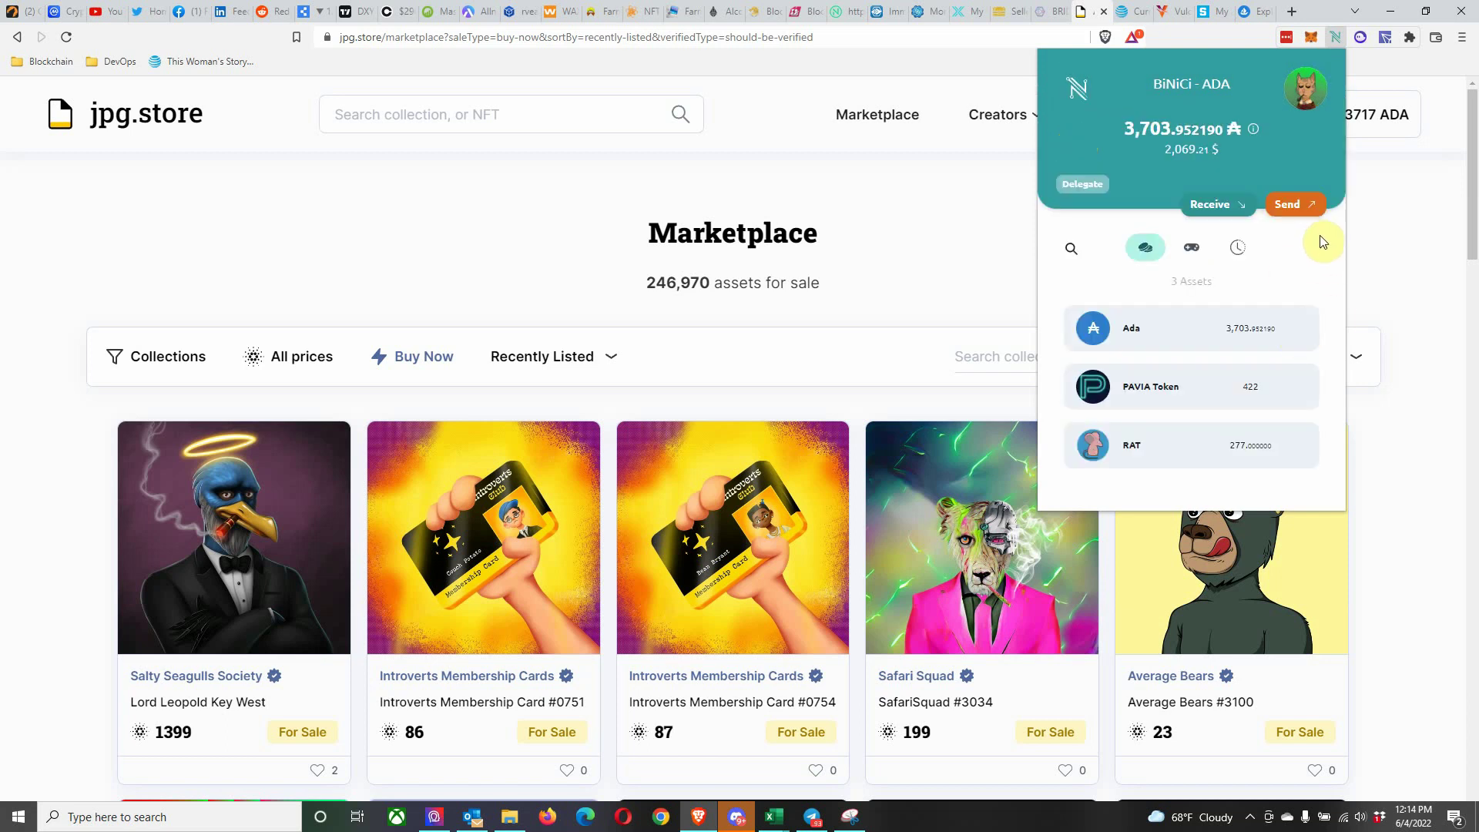